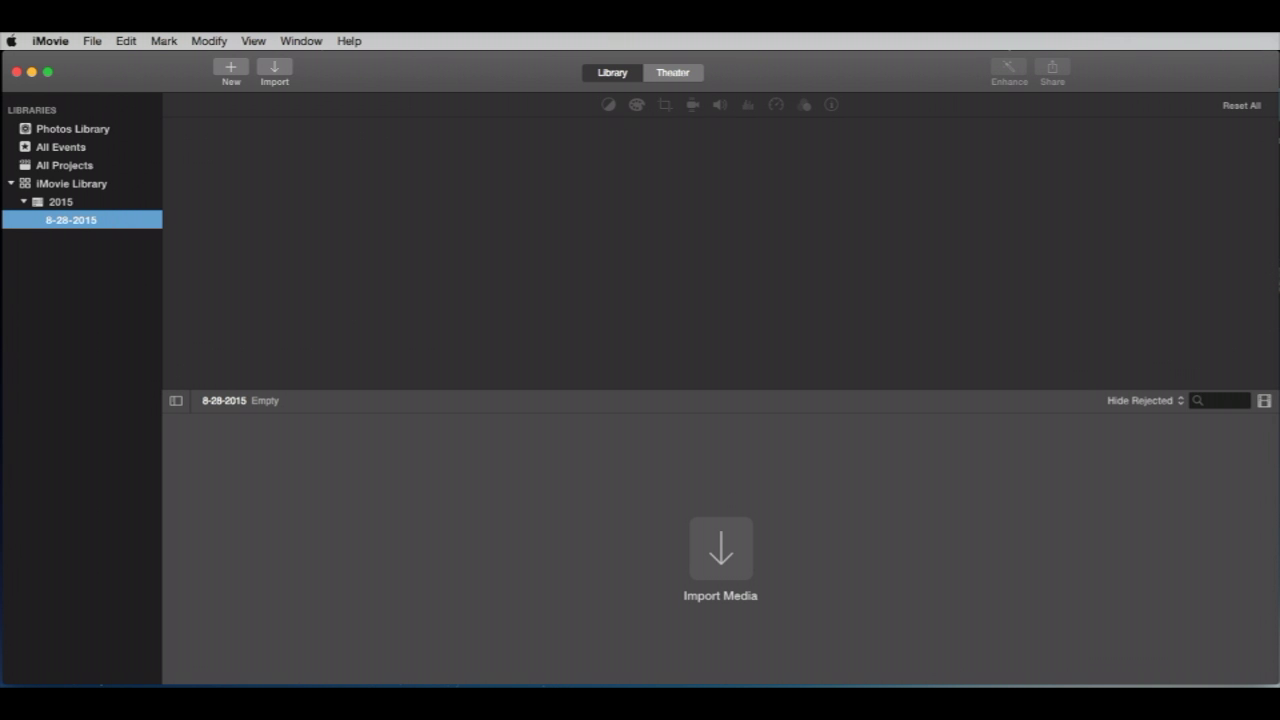
Switch to Finder and view the contents of the Movies folder
key("super+Tab")
left_click_drag(1270, 125, 925, 93)
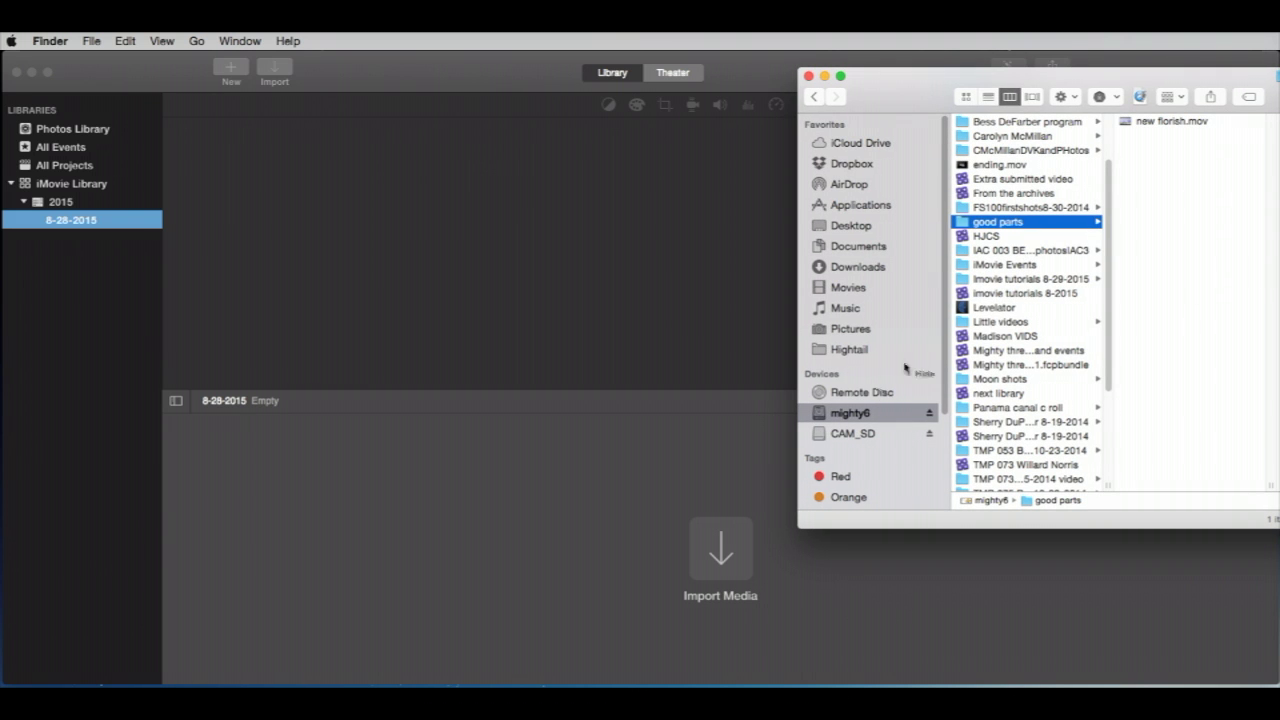
left_click(824, 288)
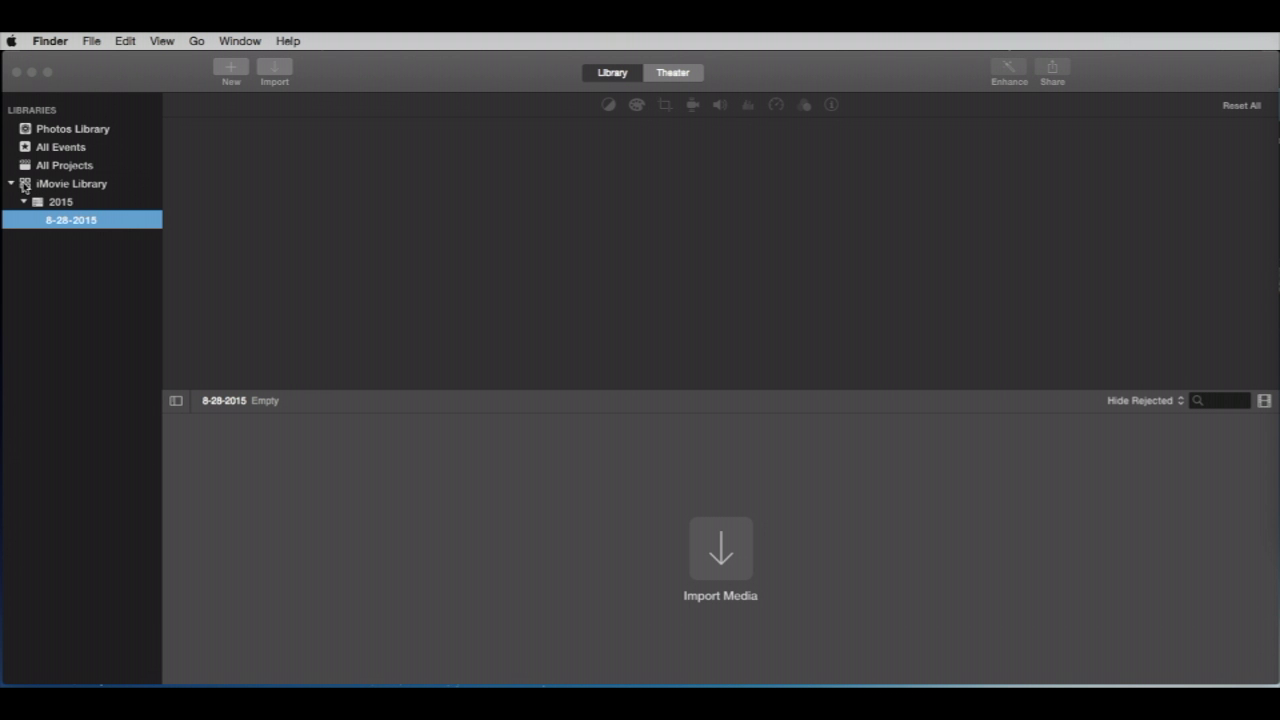
Start a new iMovie library and name it 'Fun at the Lake'
left_click(118, 82)
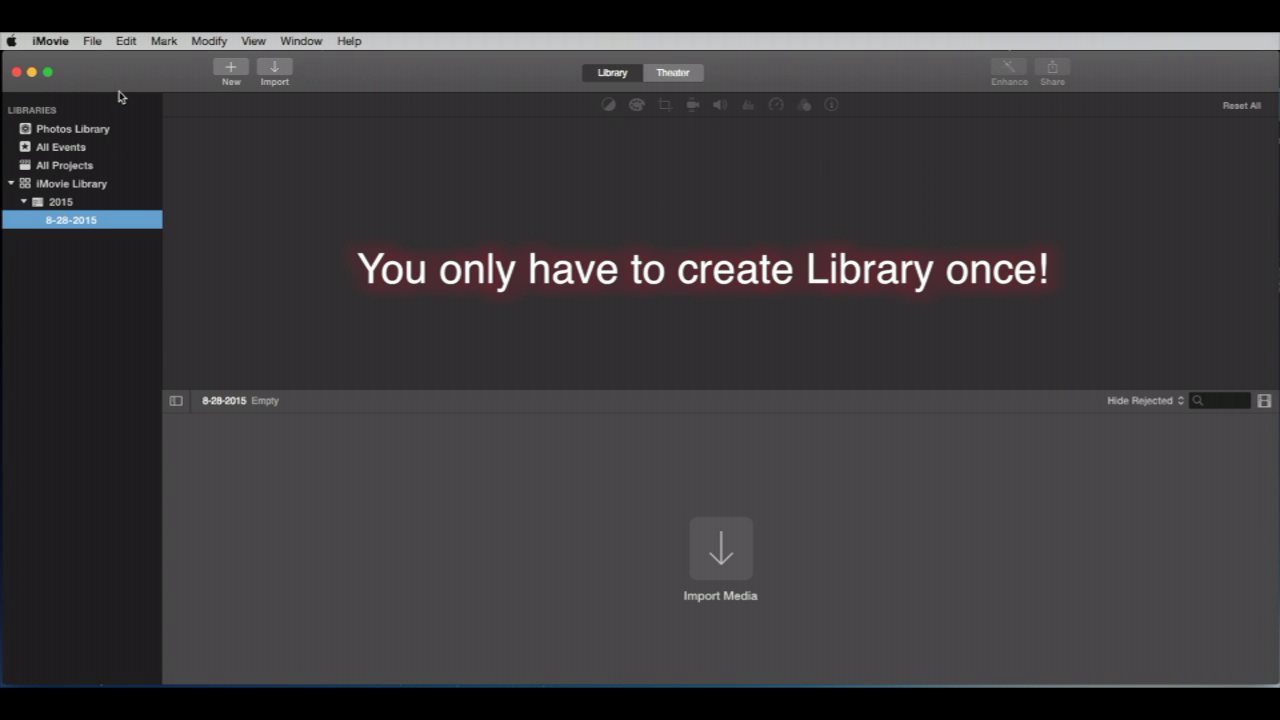
left_click(91, 42)
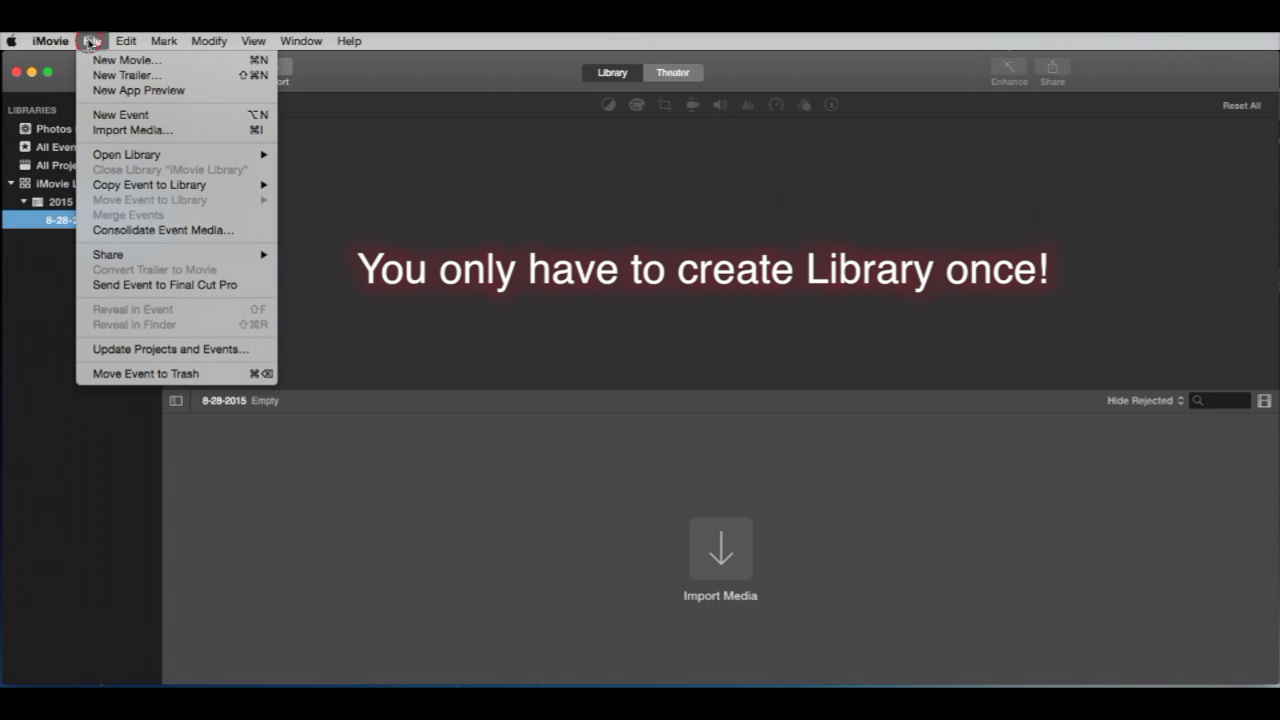
mouse_move(103, 156)
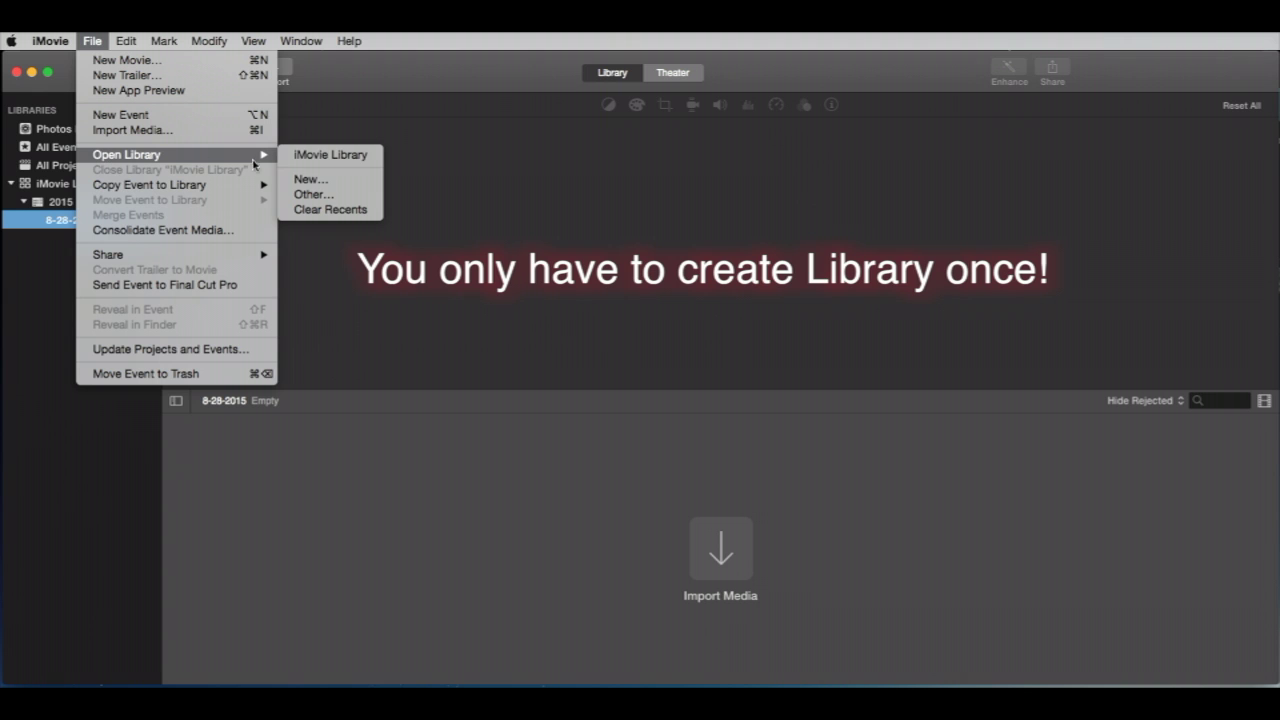
left_click(332, 182)
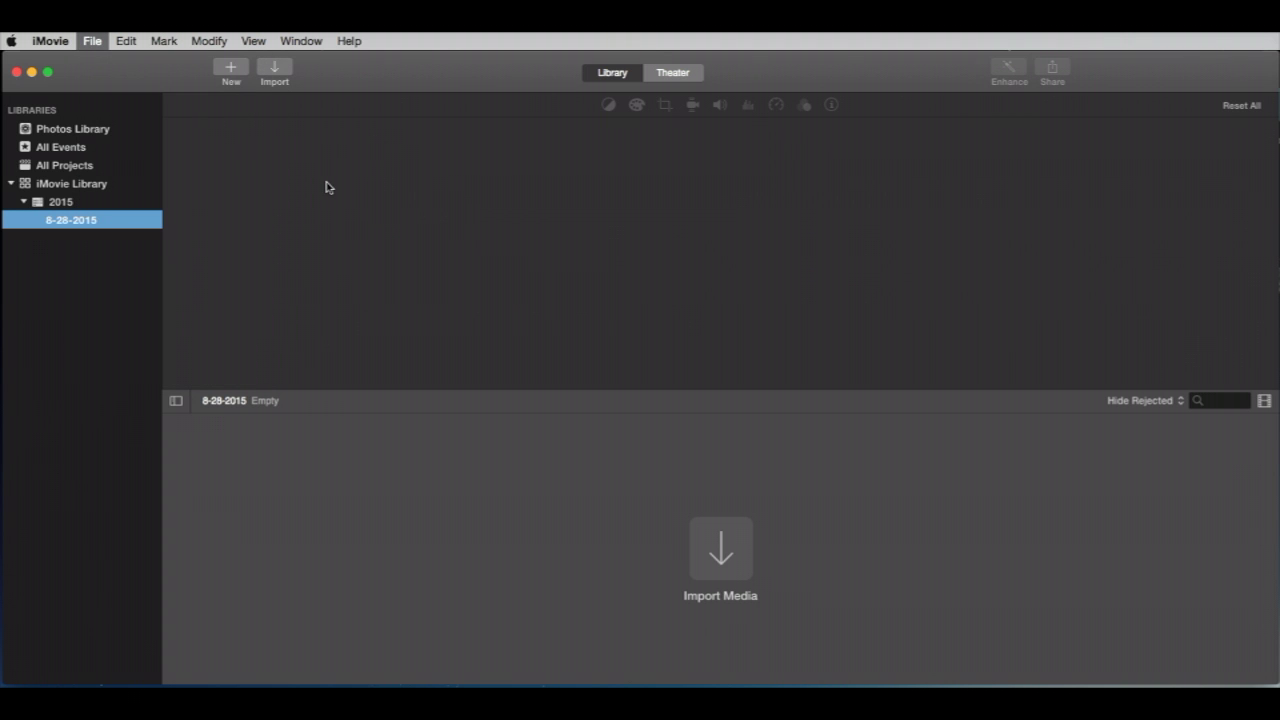
left_click_drag(853, 237, 541, 186)
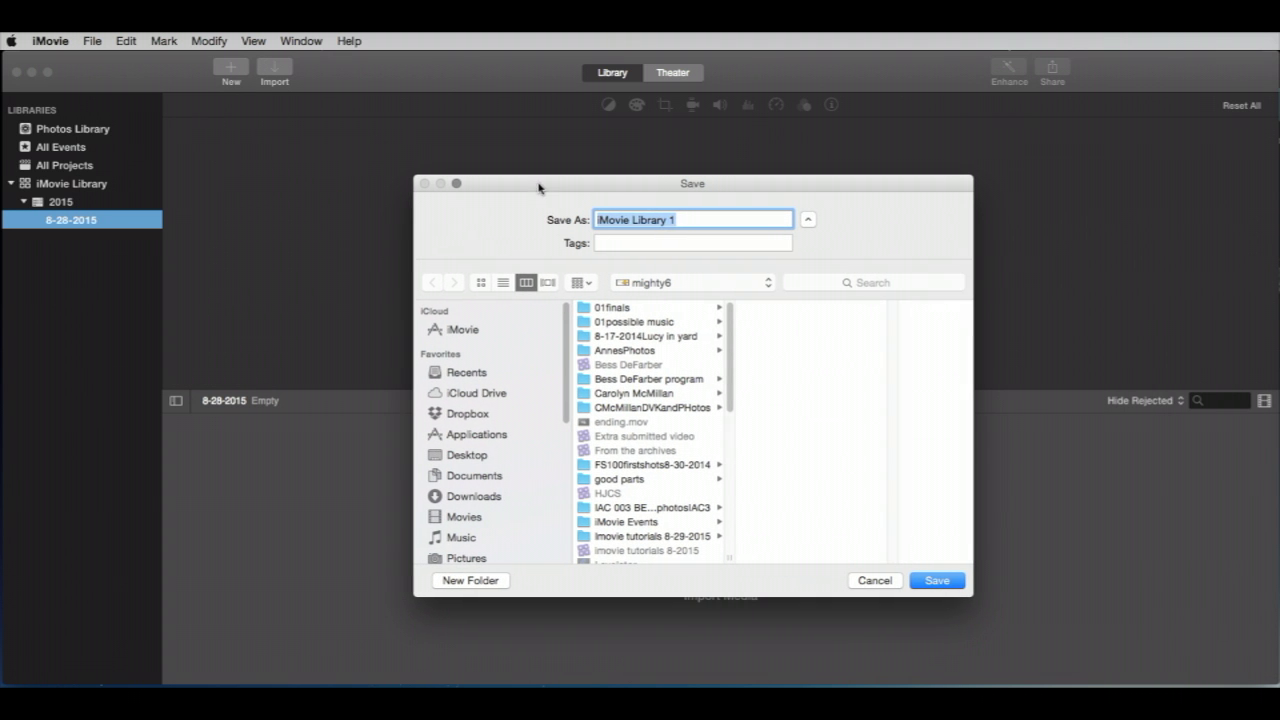
left_click(679, 221)
key("super+a")
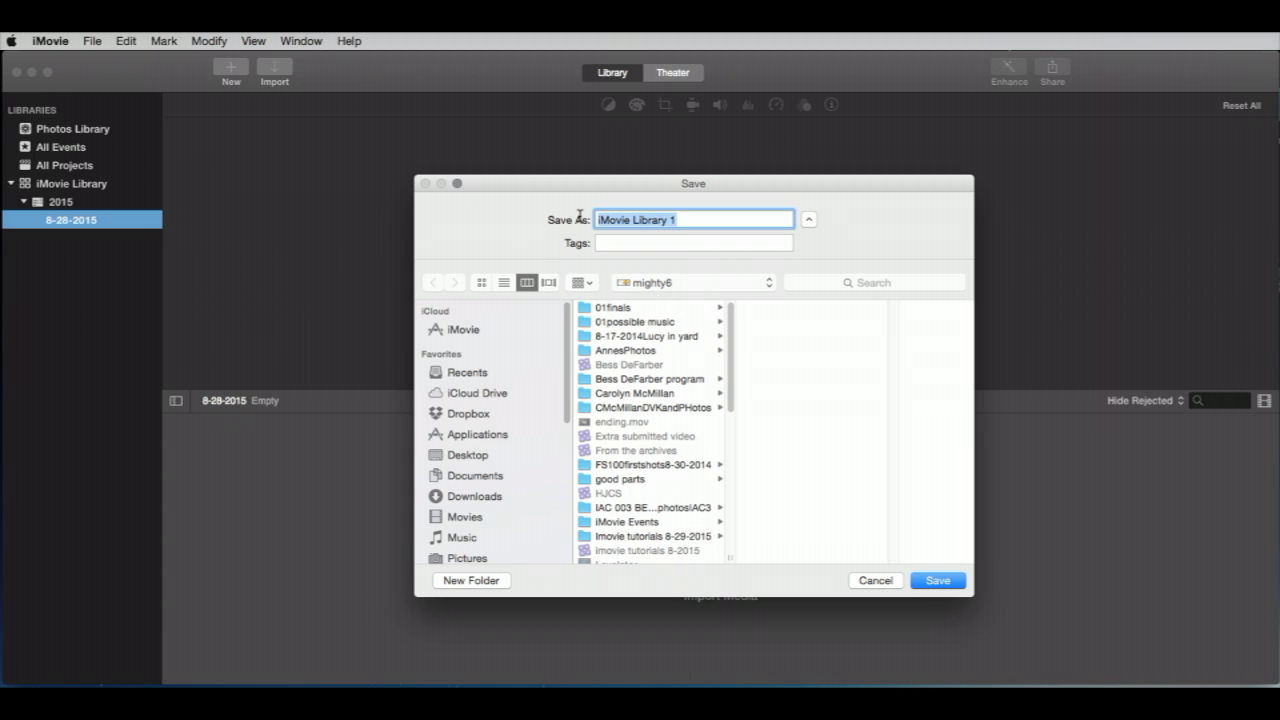
type("Fun at the Lak")
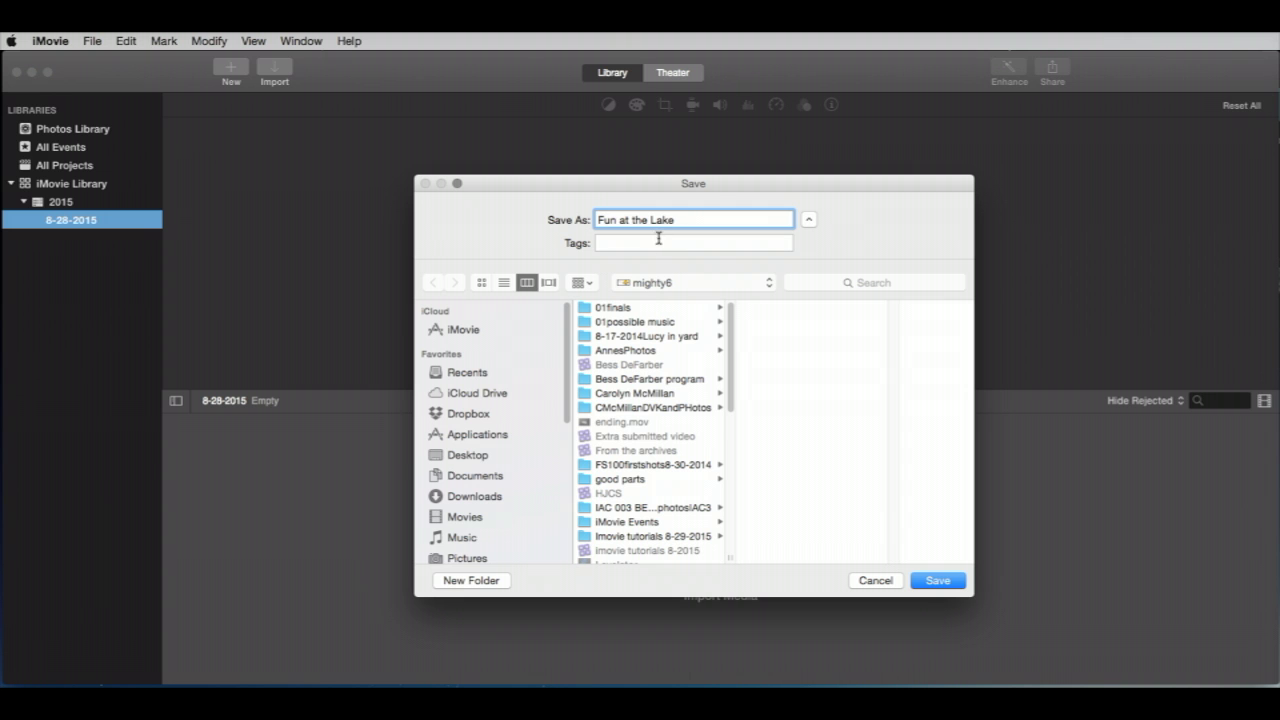
Choose the top level of the mighty6 drive as the location and save the library
left_click(566, 384)
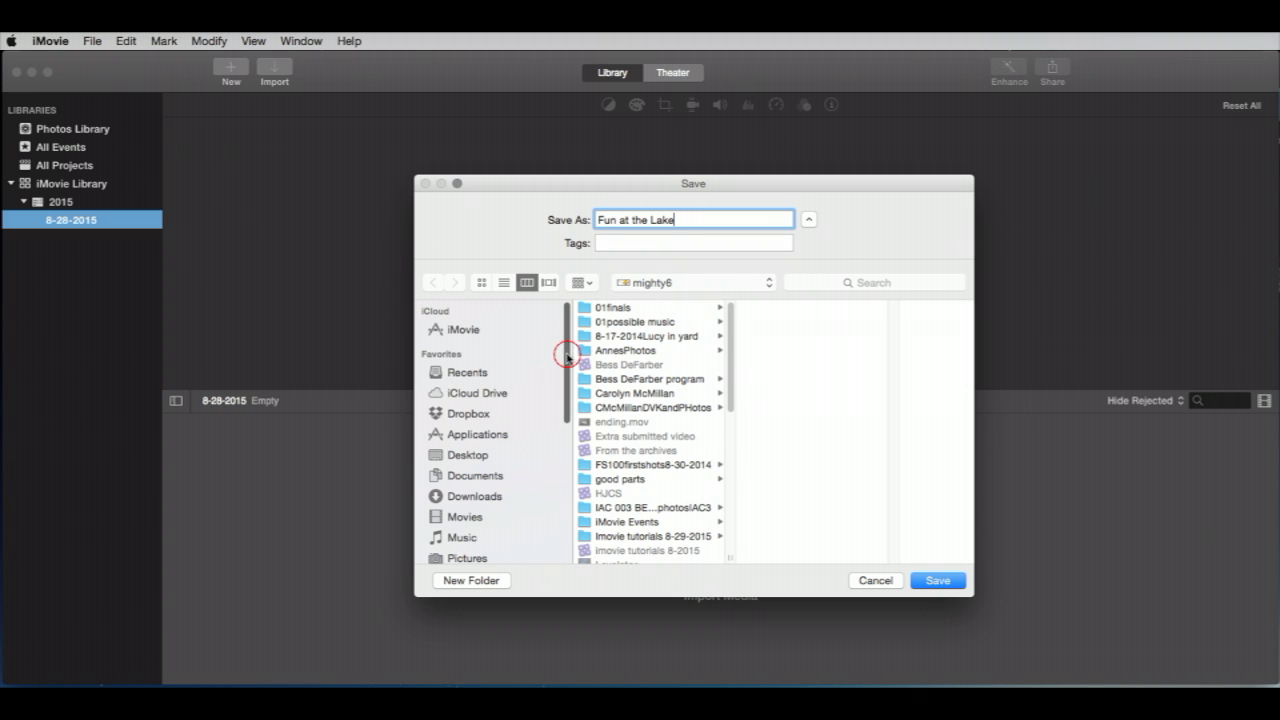
left_click_drag(568, 358, 567, 449)
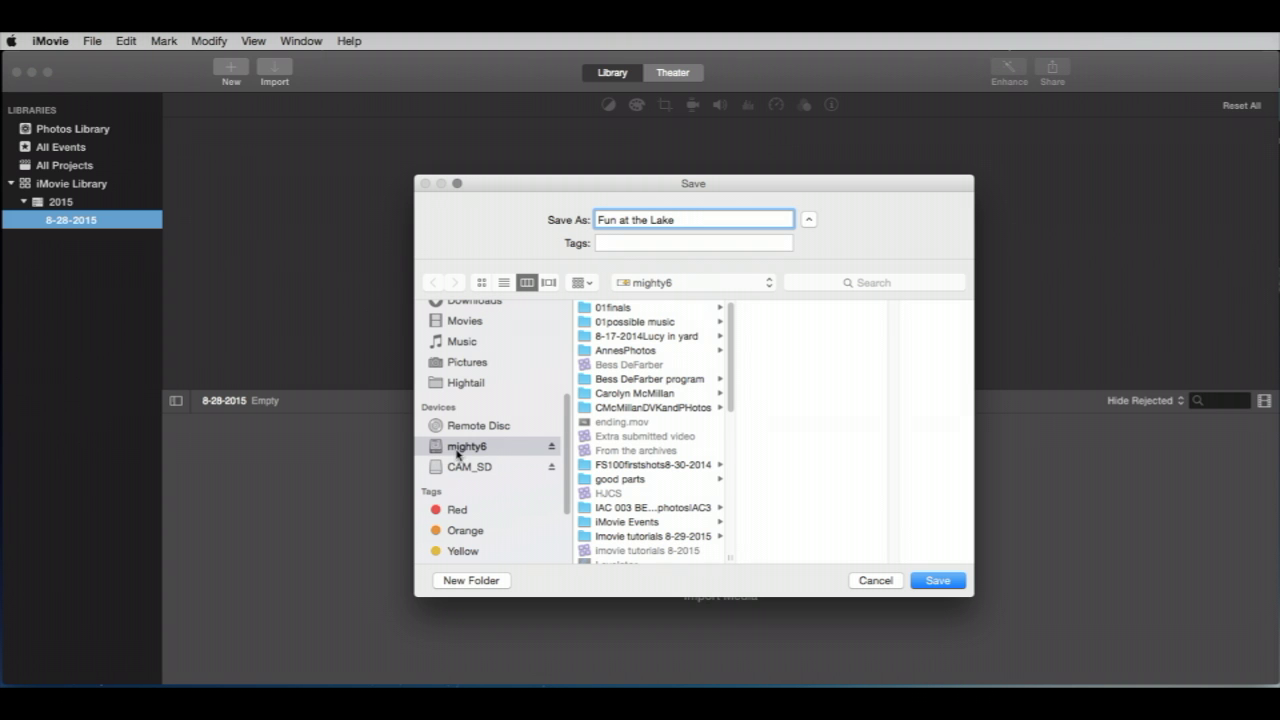
key("super+Up")
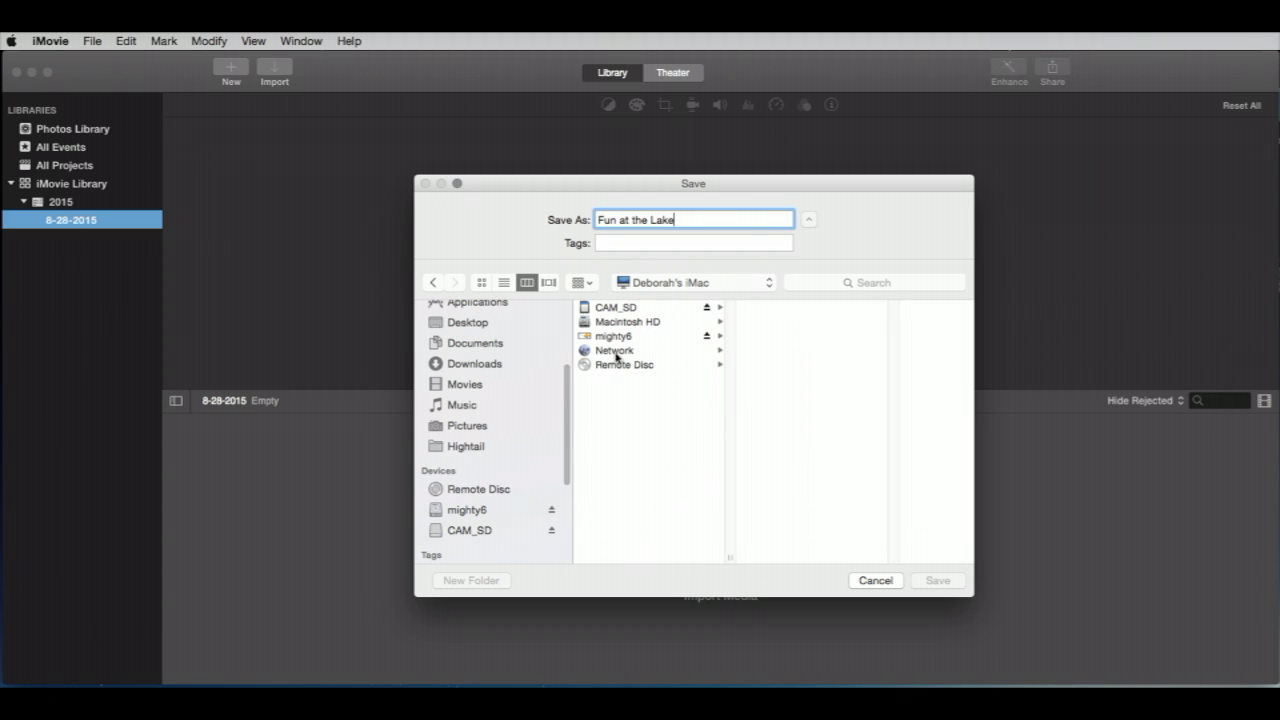
left_click(584, 339)
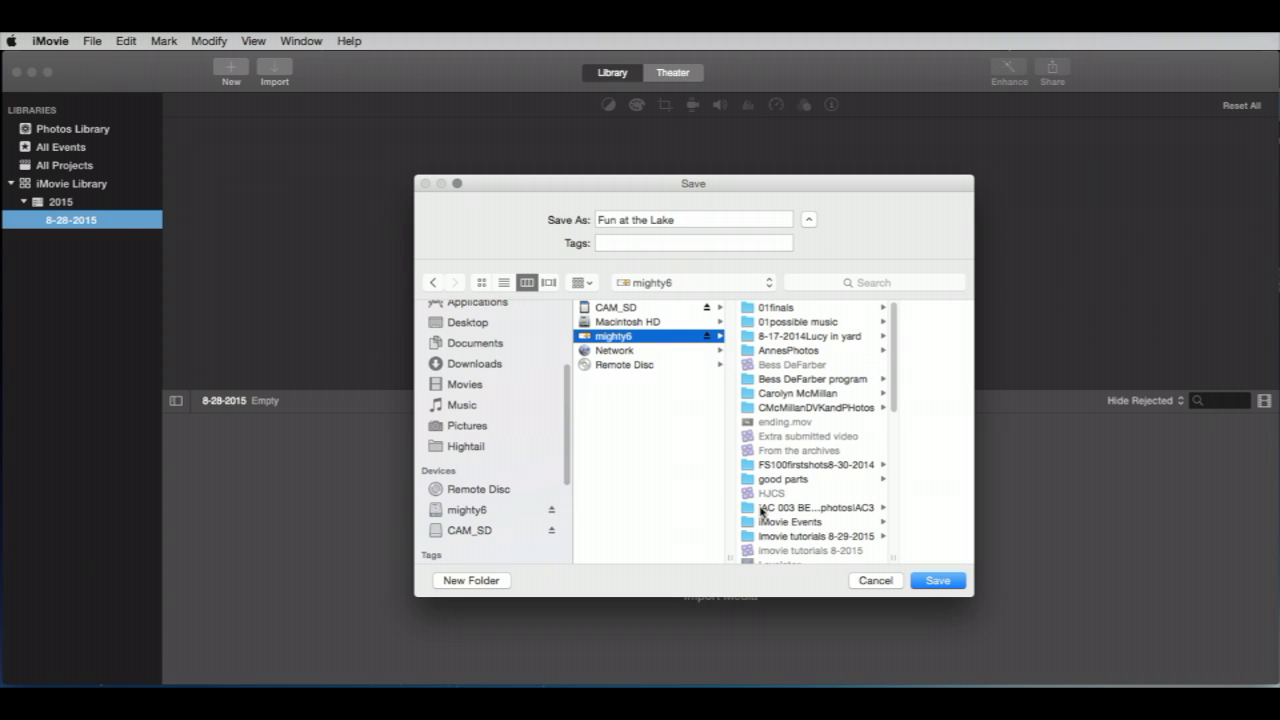
left_click(746, 394)
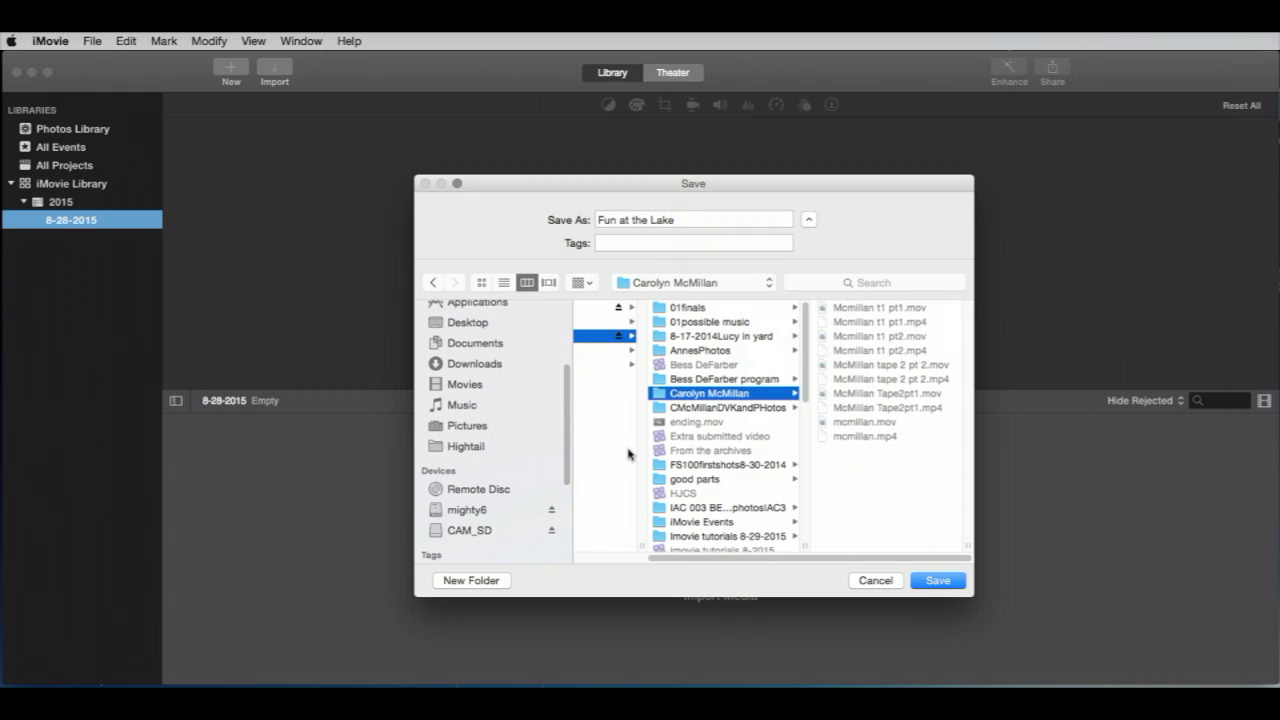
scroll(778, 446, "left", 3)
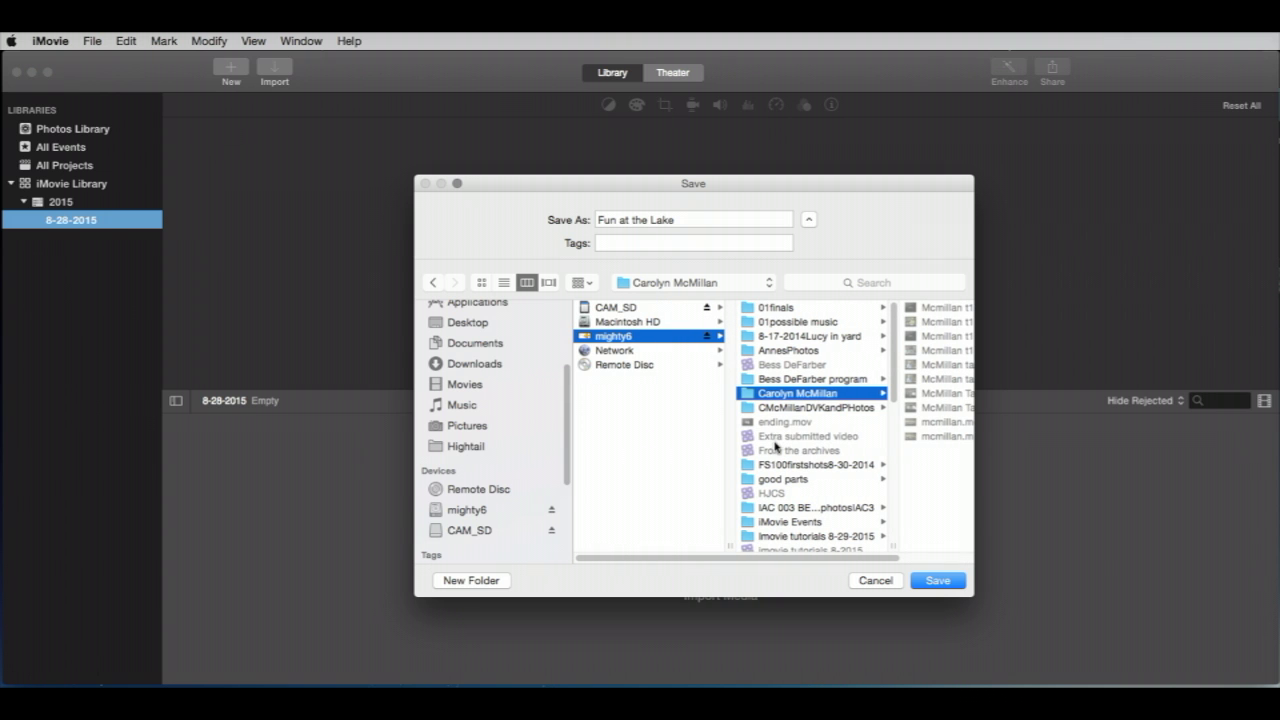
left_click(588, 340)
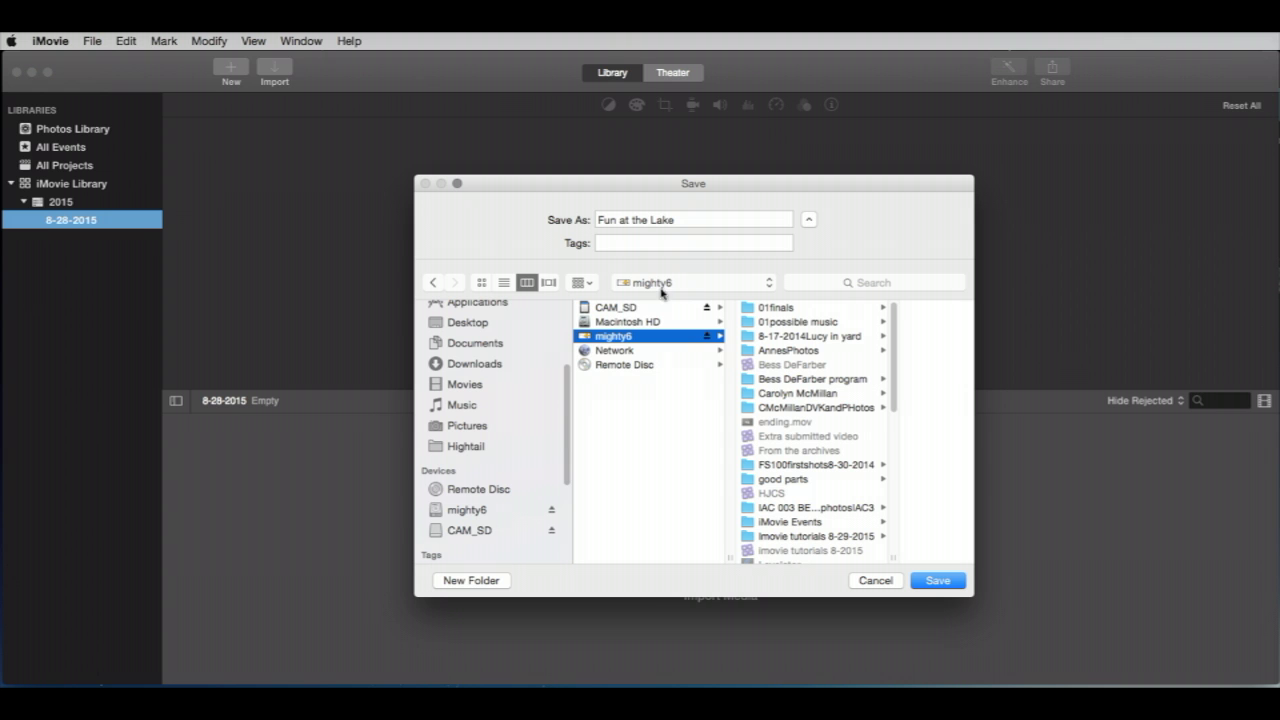
left_click(937, 581)
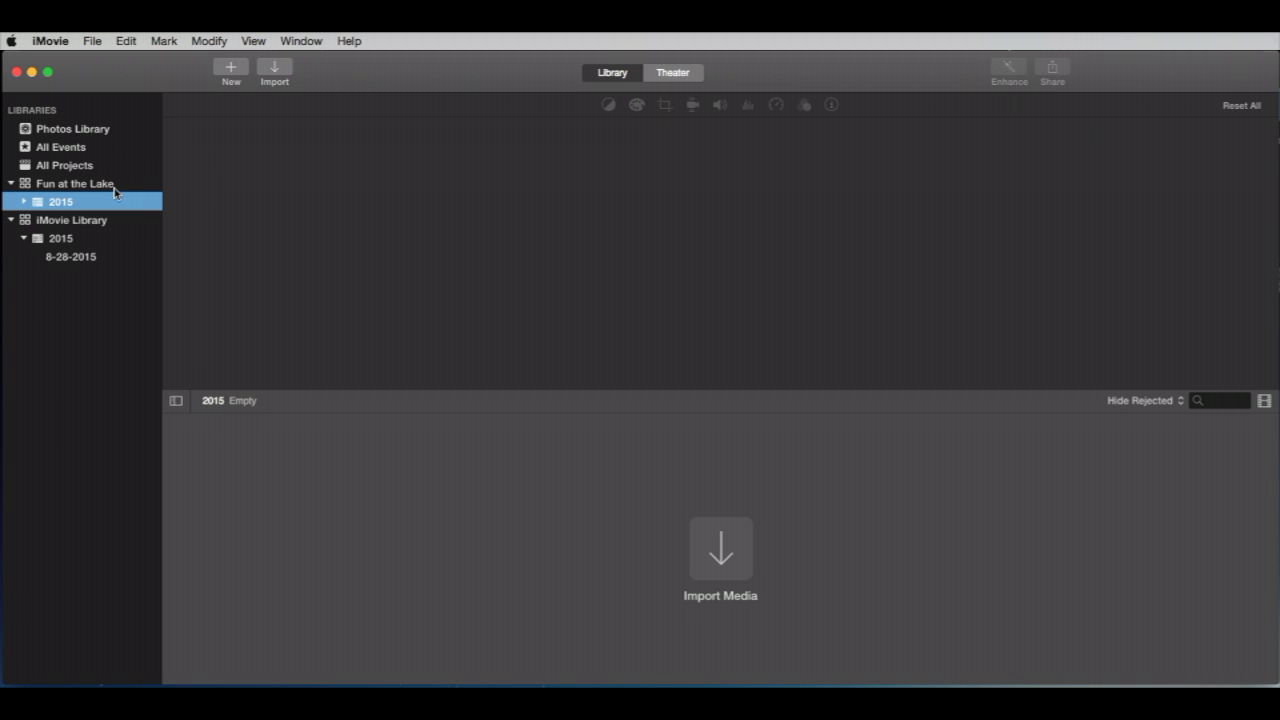
Open the empty 9-3-15 event, then close the old 'iMovie Library' from the File menu
left_click(25, 203)
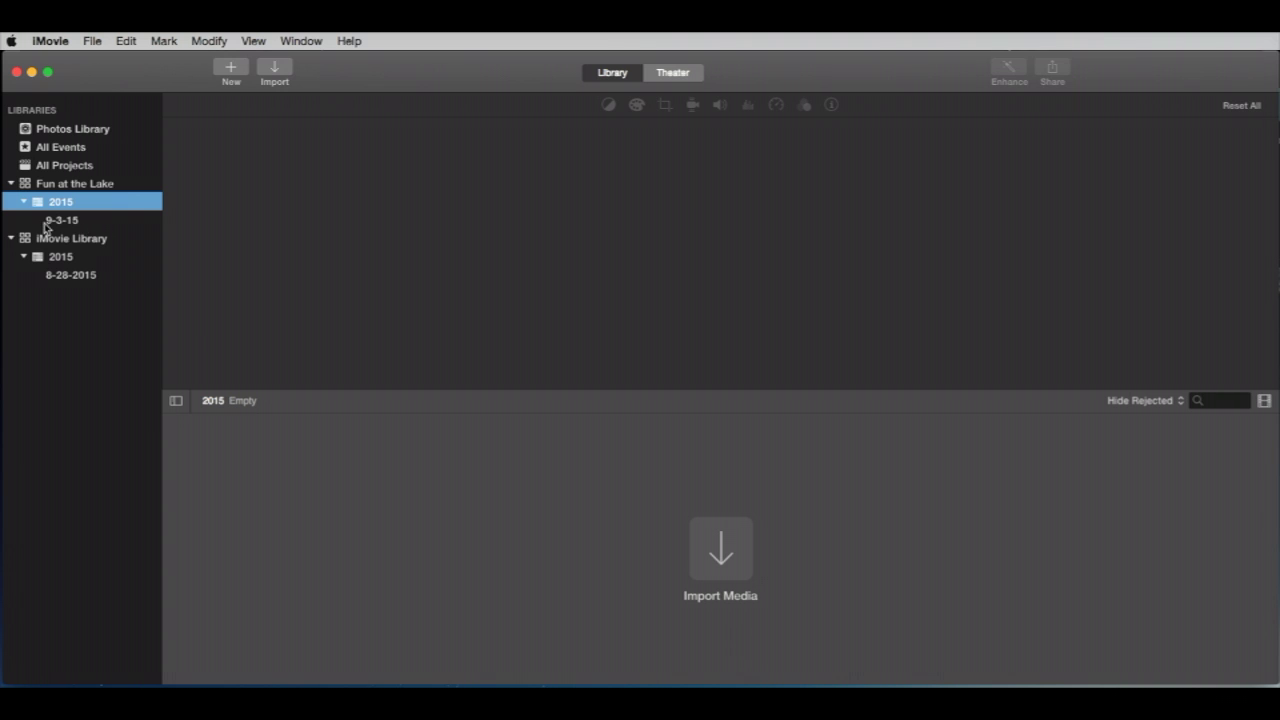
left_click(102, 222)
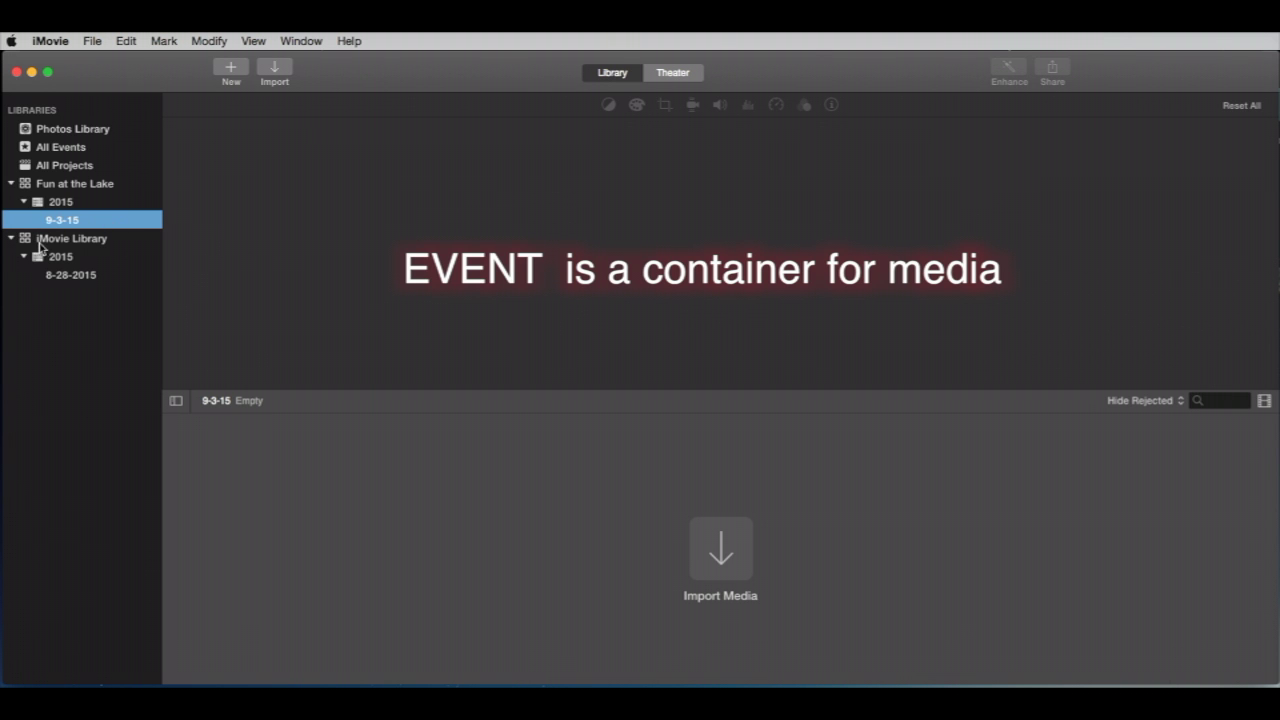
left_click(12, 239)
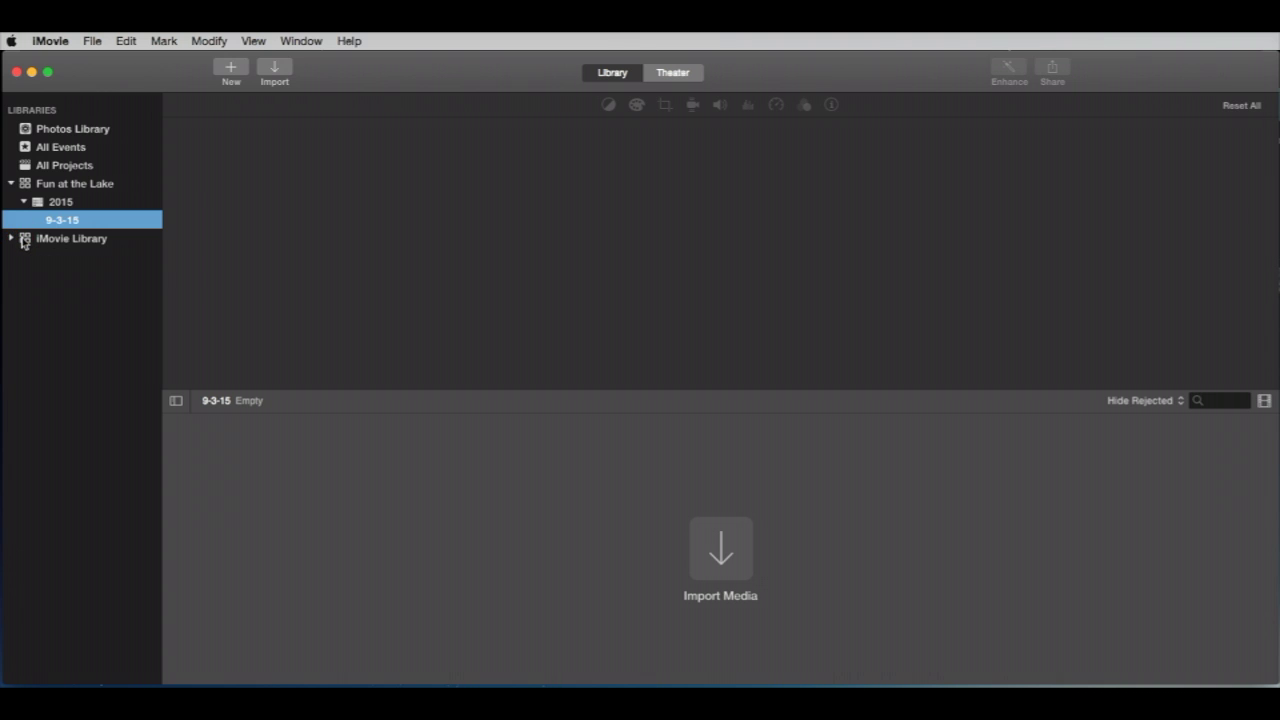
left_click(24, 238)
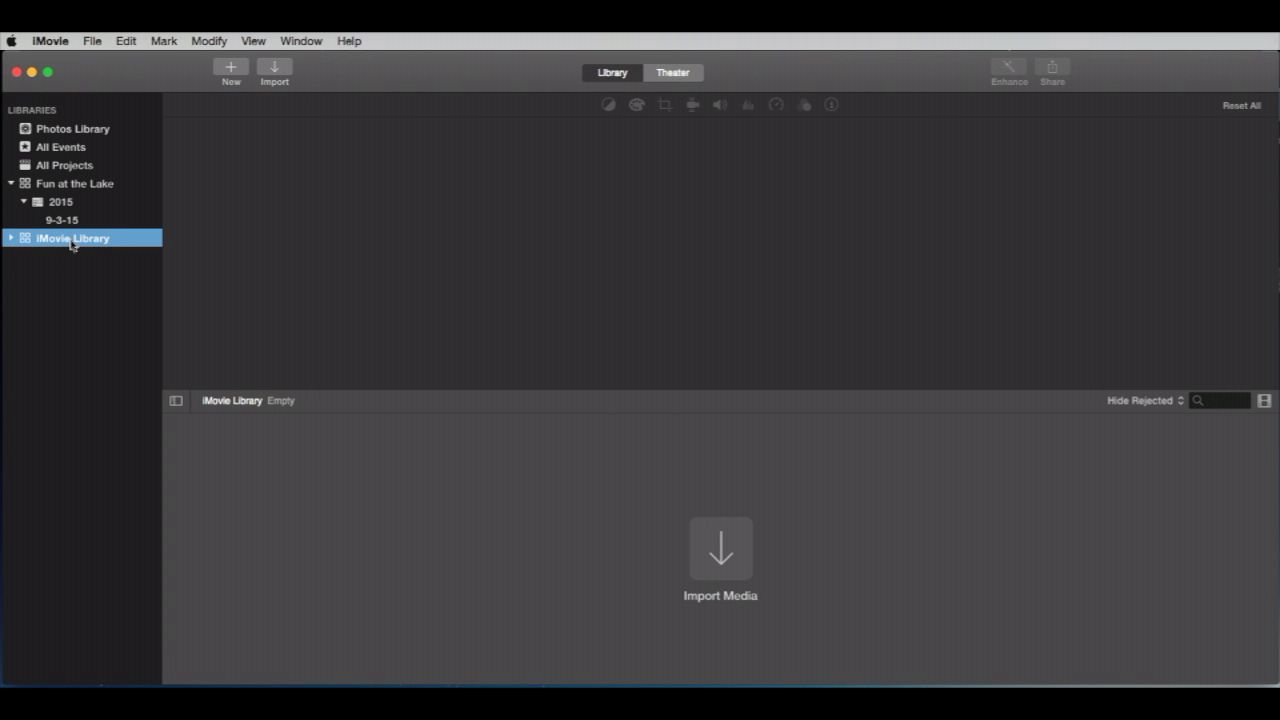
left_click(91, 42)
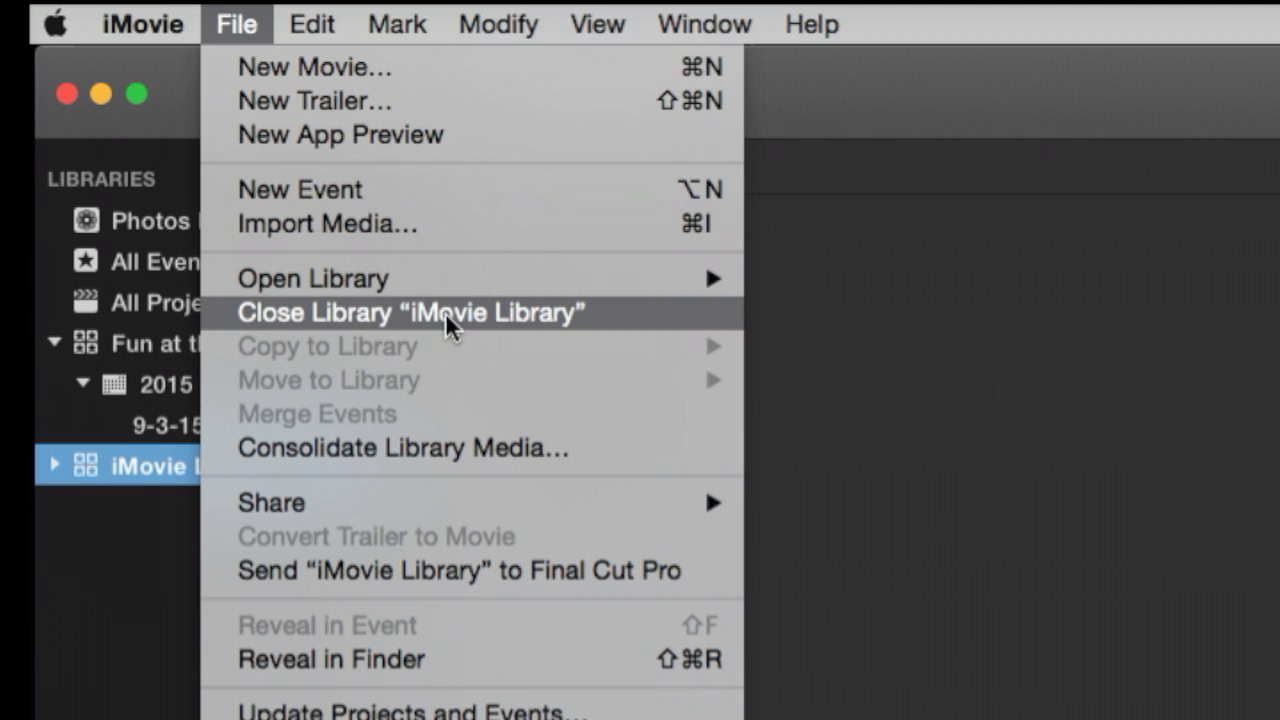
left_click(350, 314)
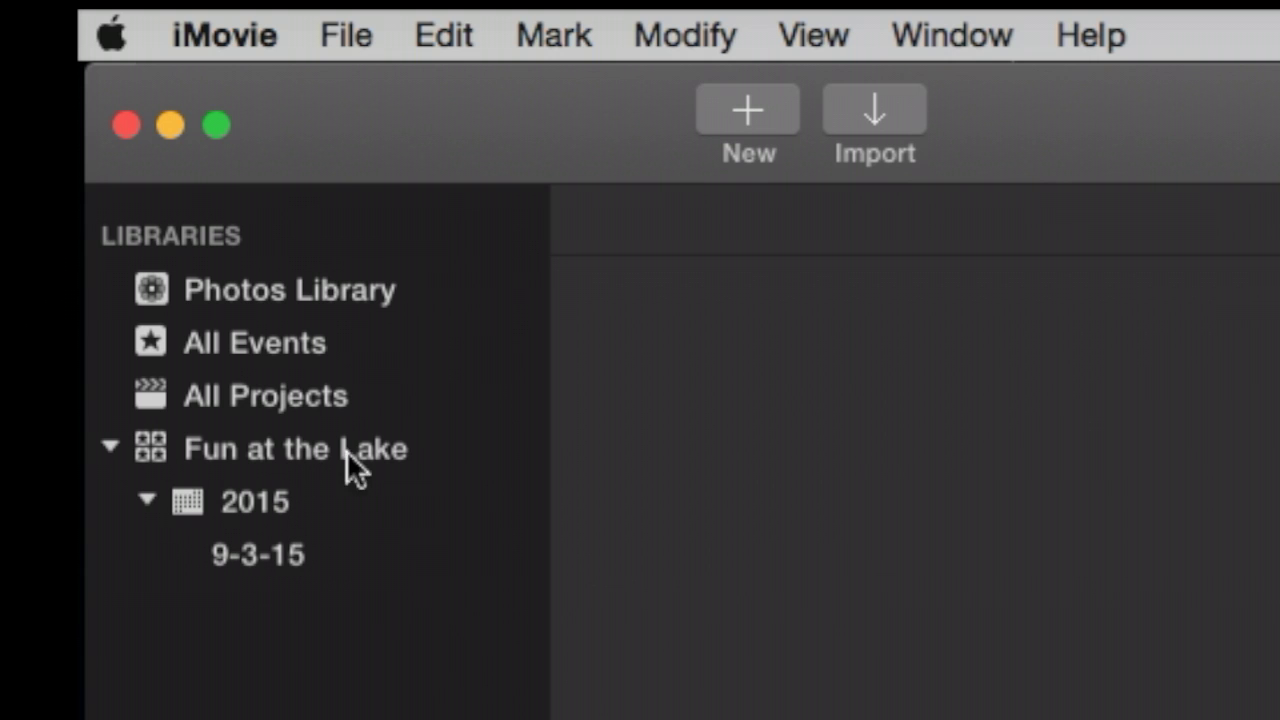
Select the 9-3-15 event and retitle it 'lake video'
left_click(270, 556)
left_click(367, 545)
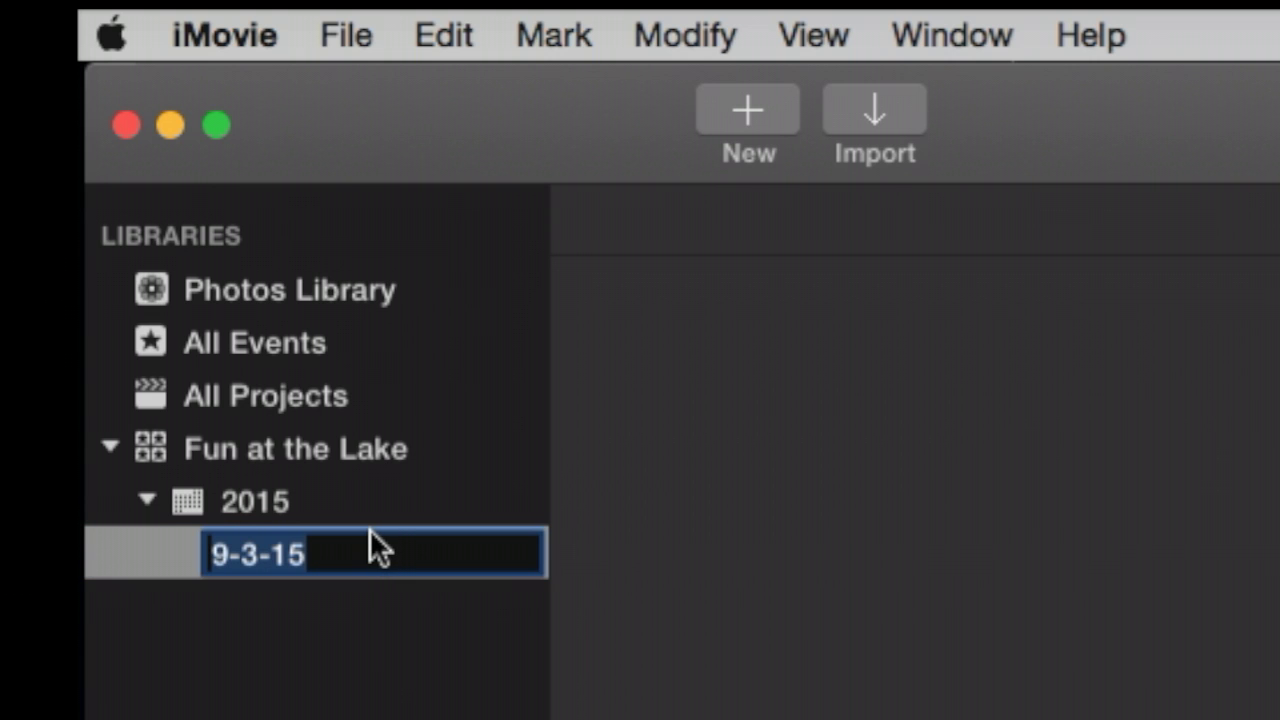
type("lake ")
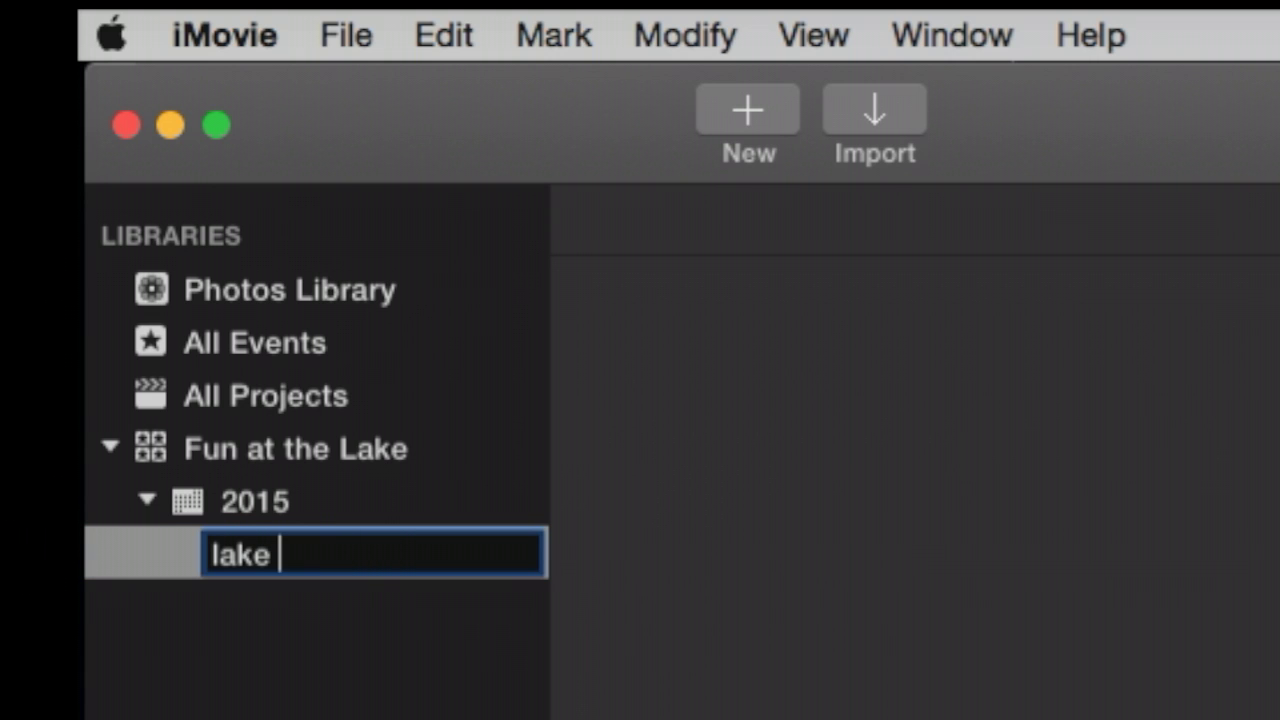
type("video")
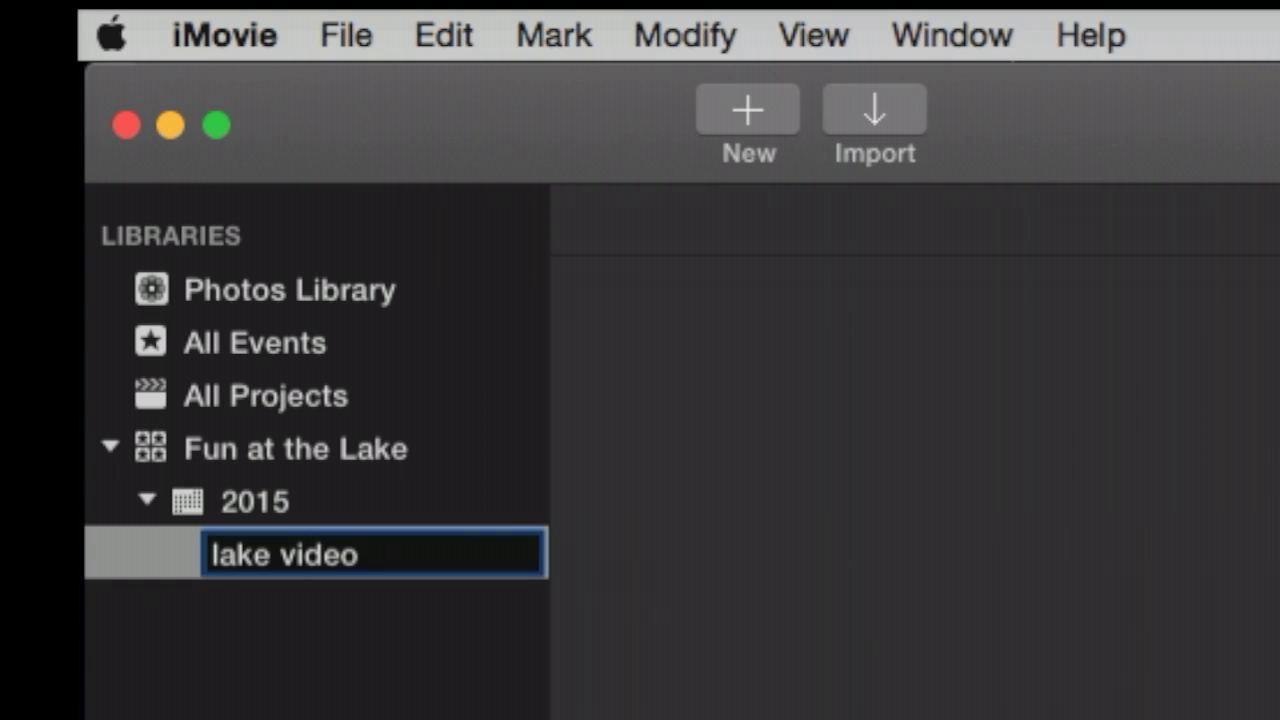
left_click(247, 600)
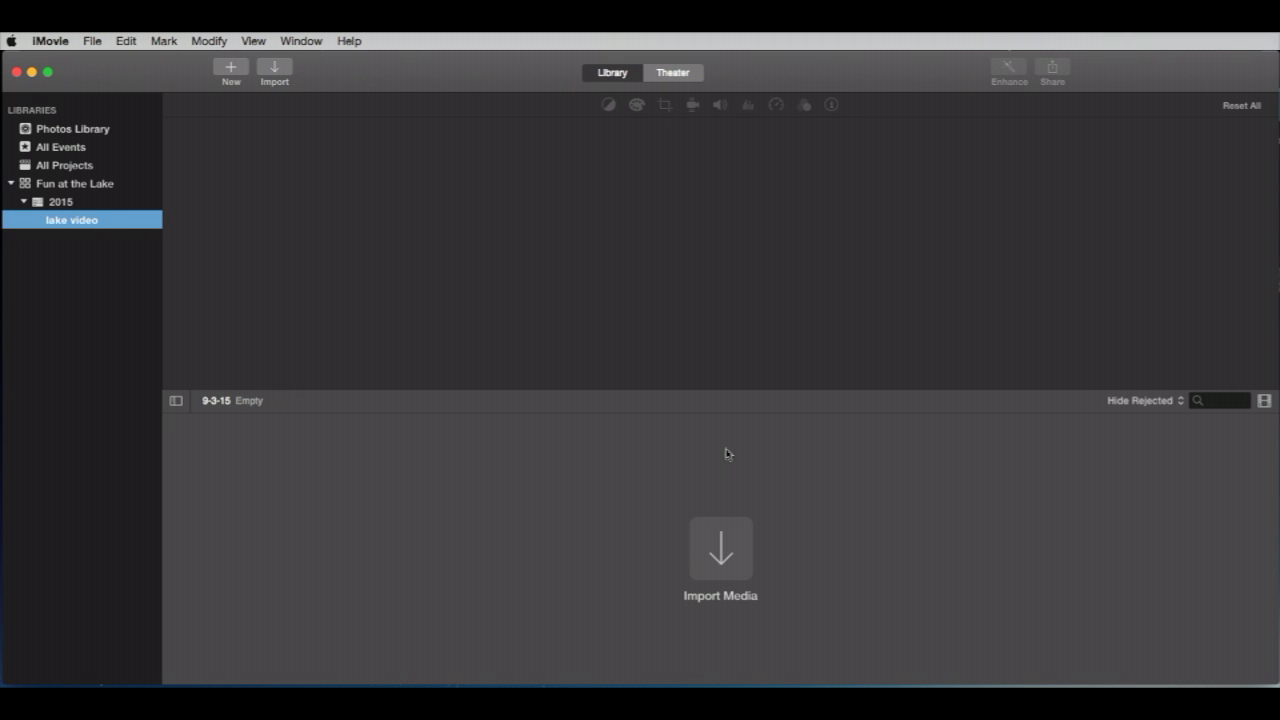
Open the Import window for lake video and preview several CAM_SD clips, playing one
left_click(720, 548)
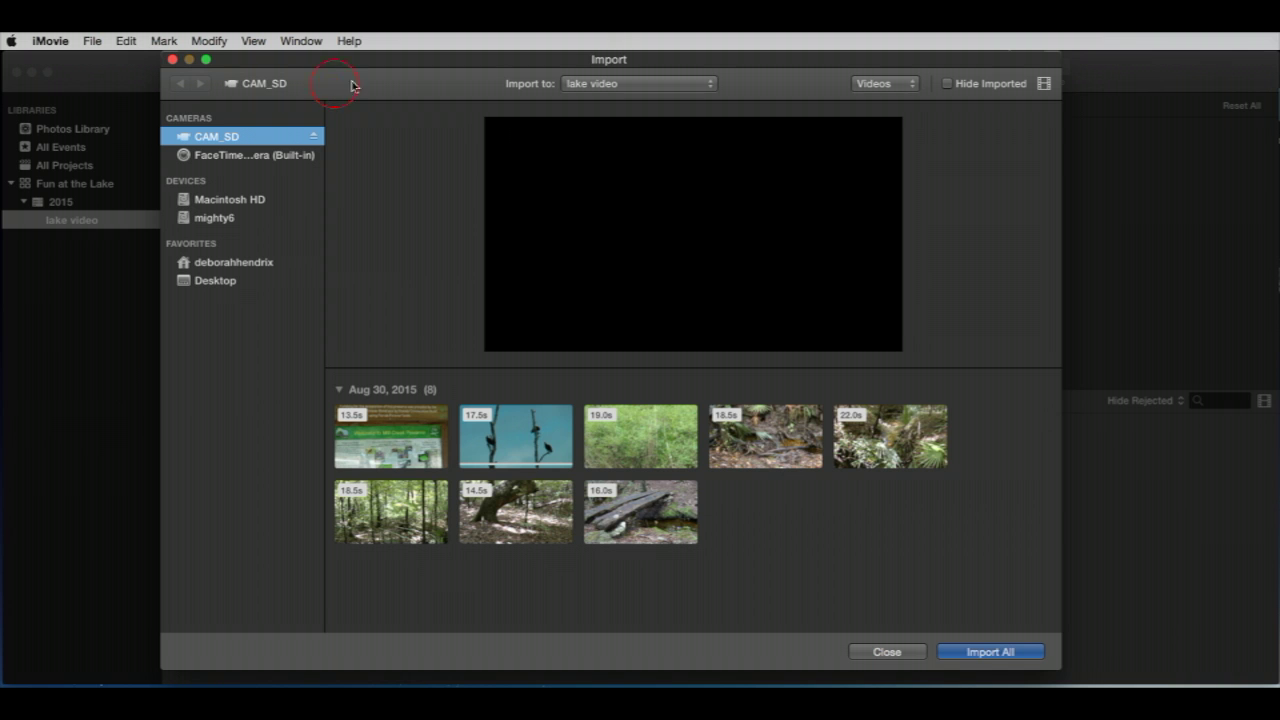
left_click_drag(323, 61, 352, 61)
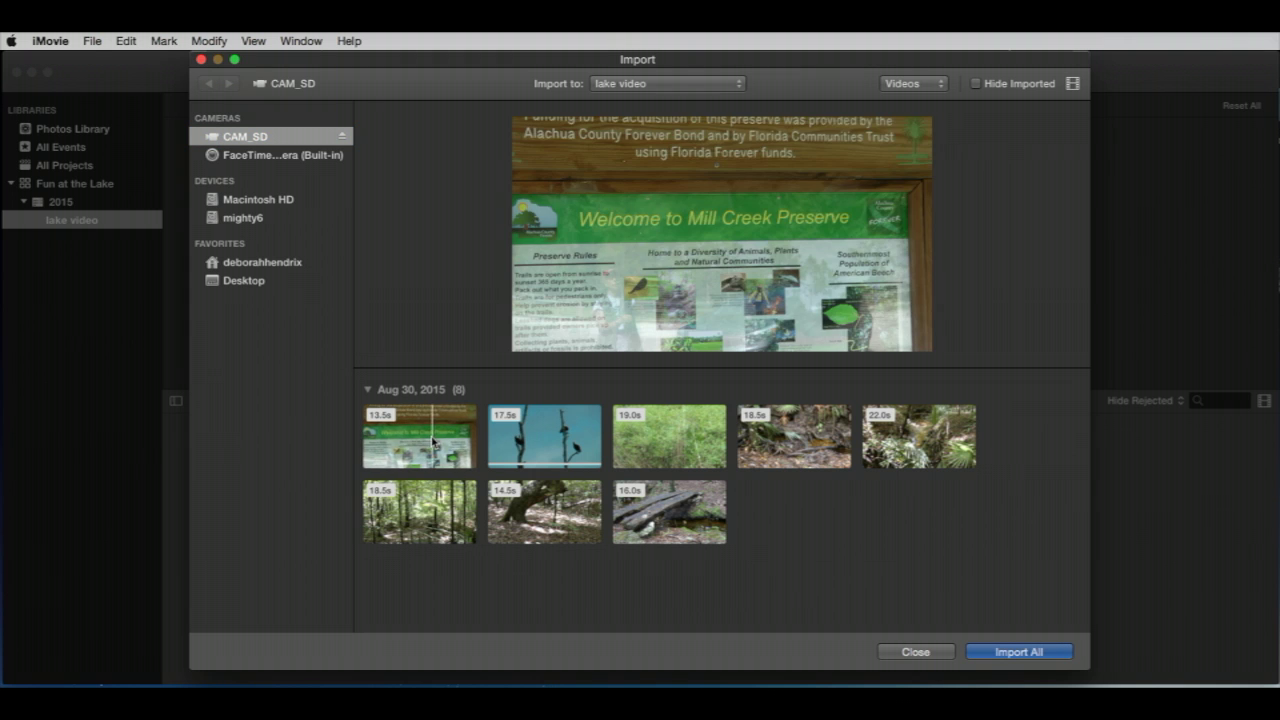
left_click(436, 442)
left_click(540, 436)
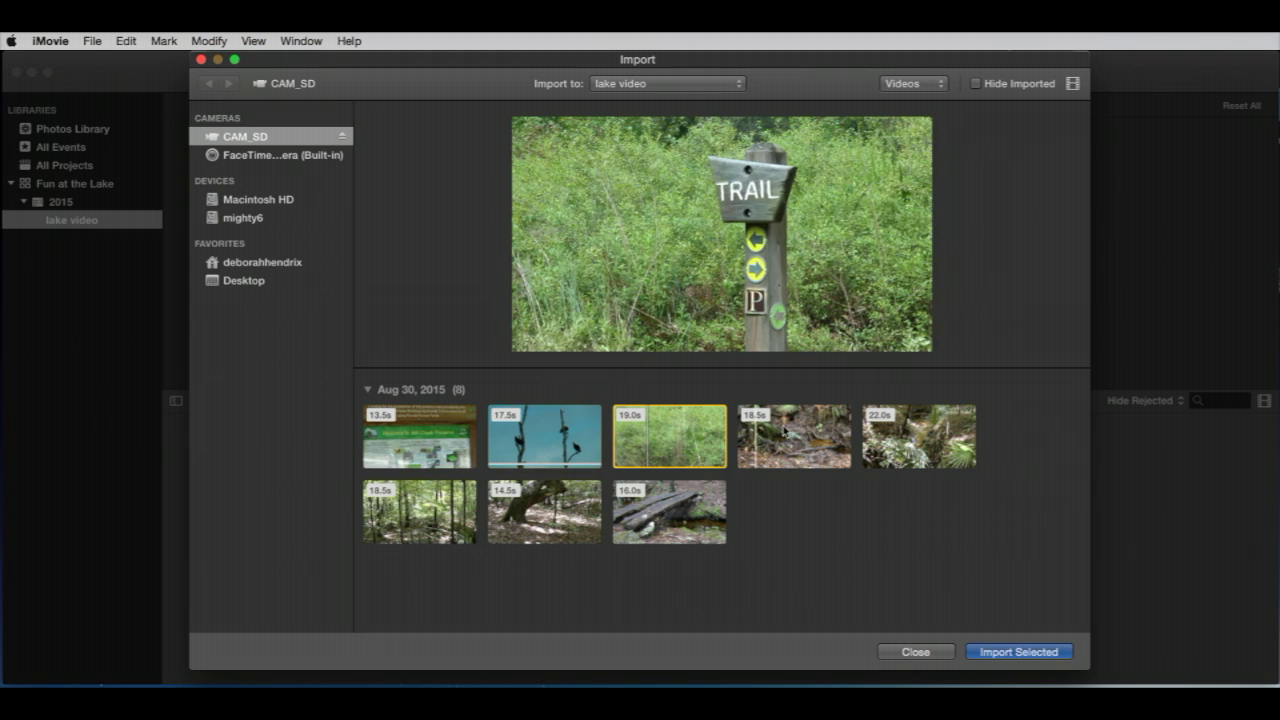
left_click(909, 436)
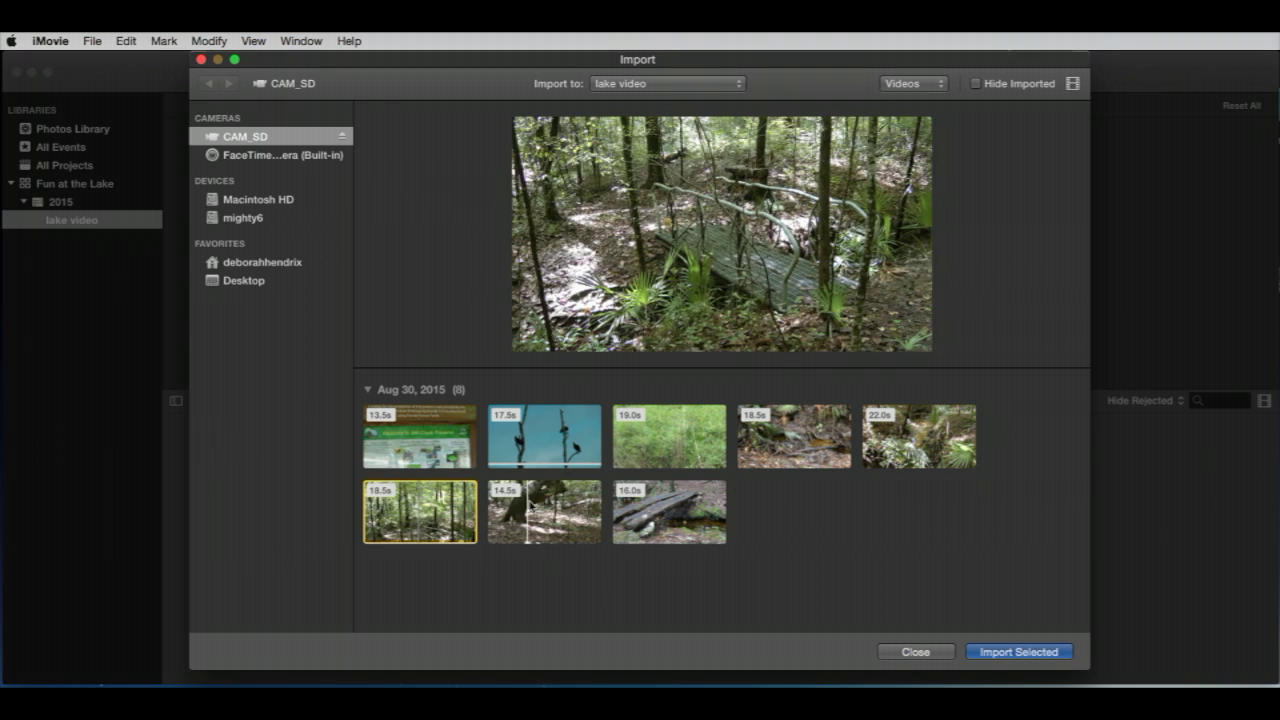
left_click(530, 512)
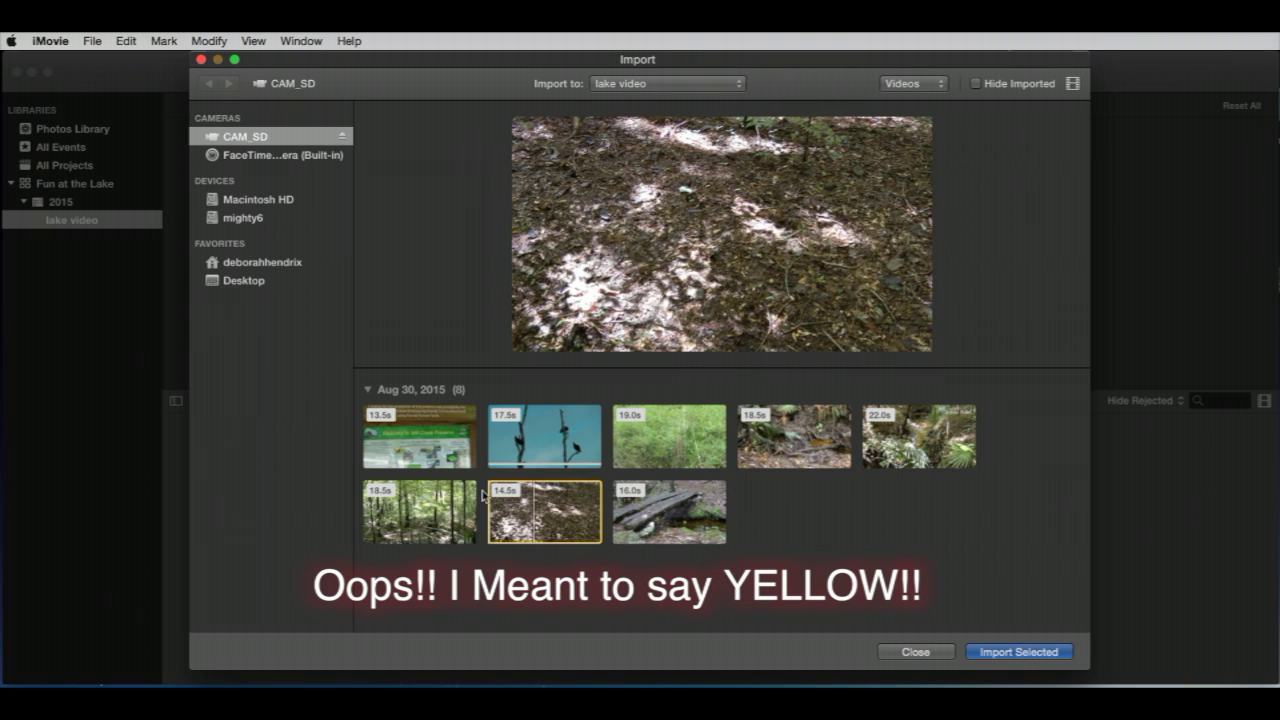
left_click(720, 329)
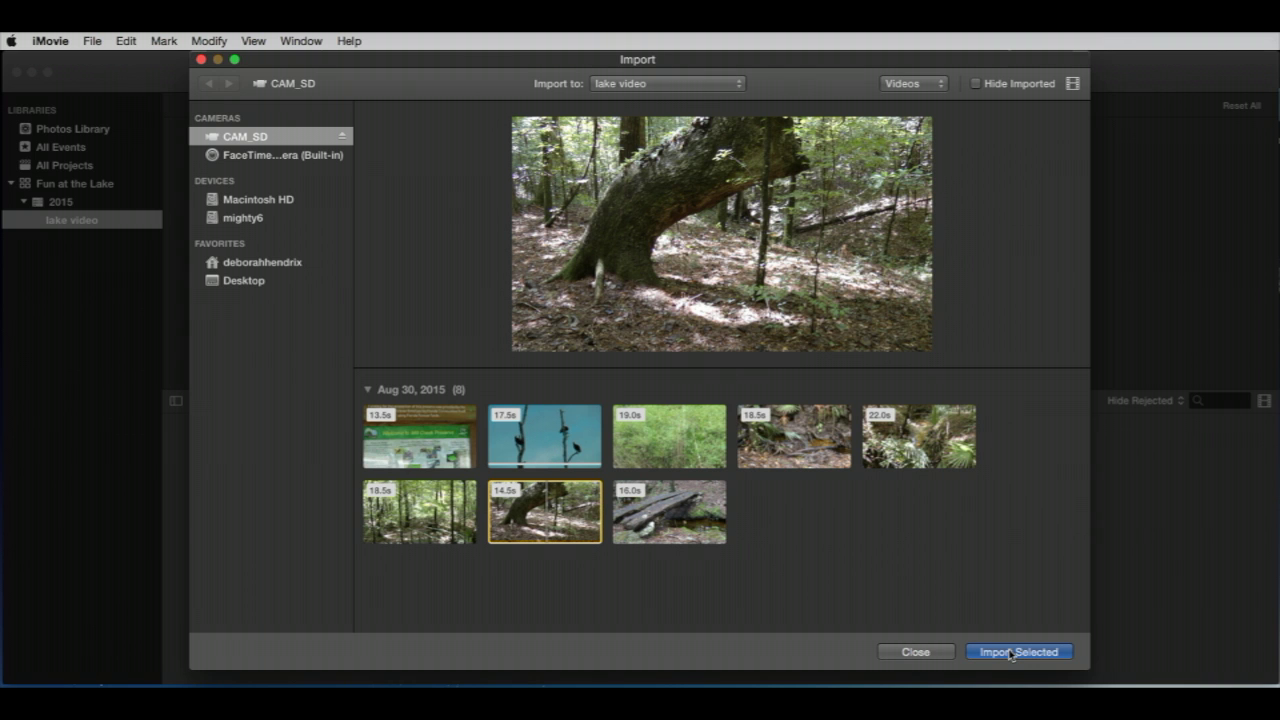
left_click(541, 446)
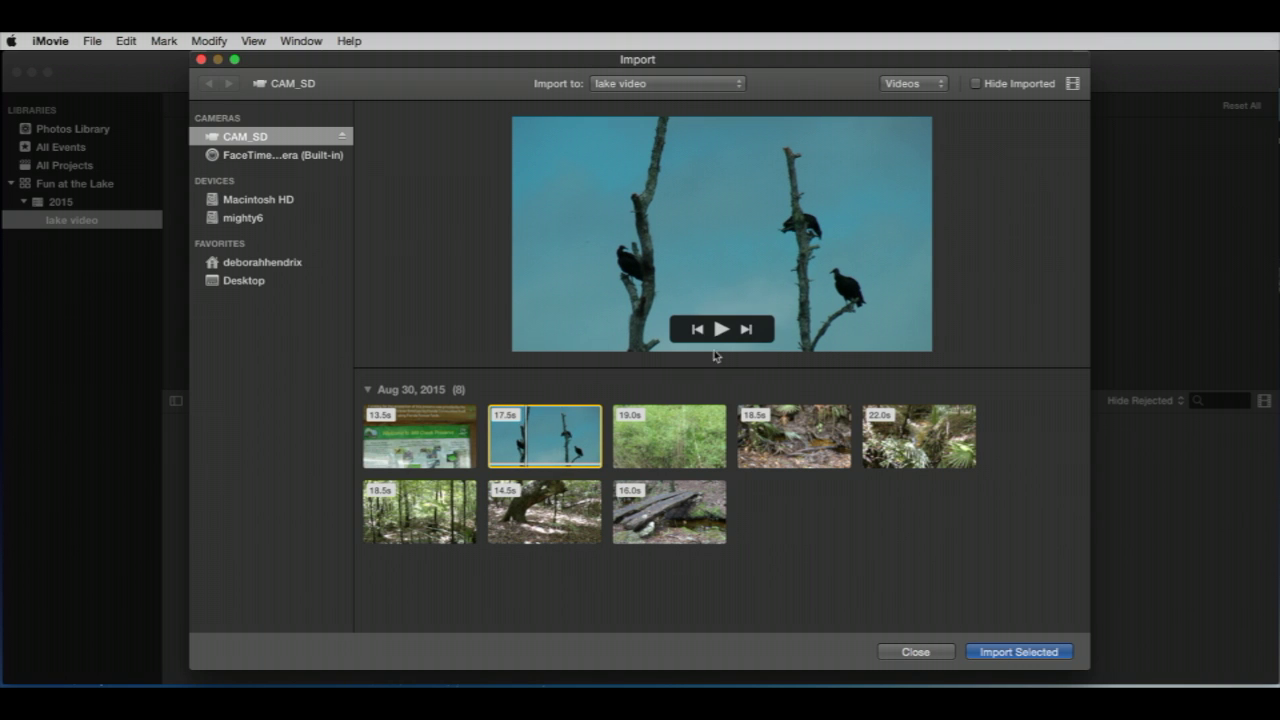
left_click(720, 329)
left_click(720, 329)
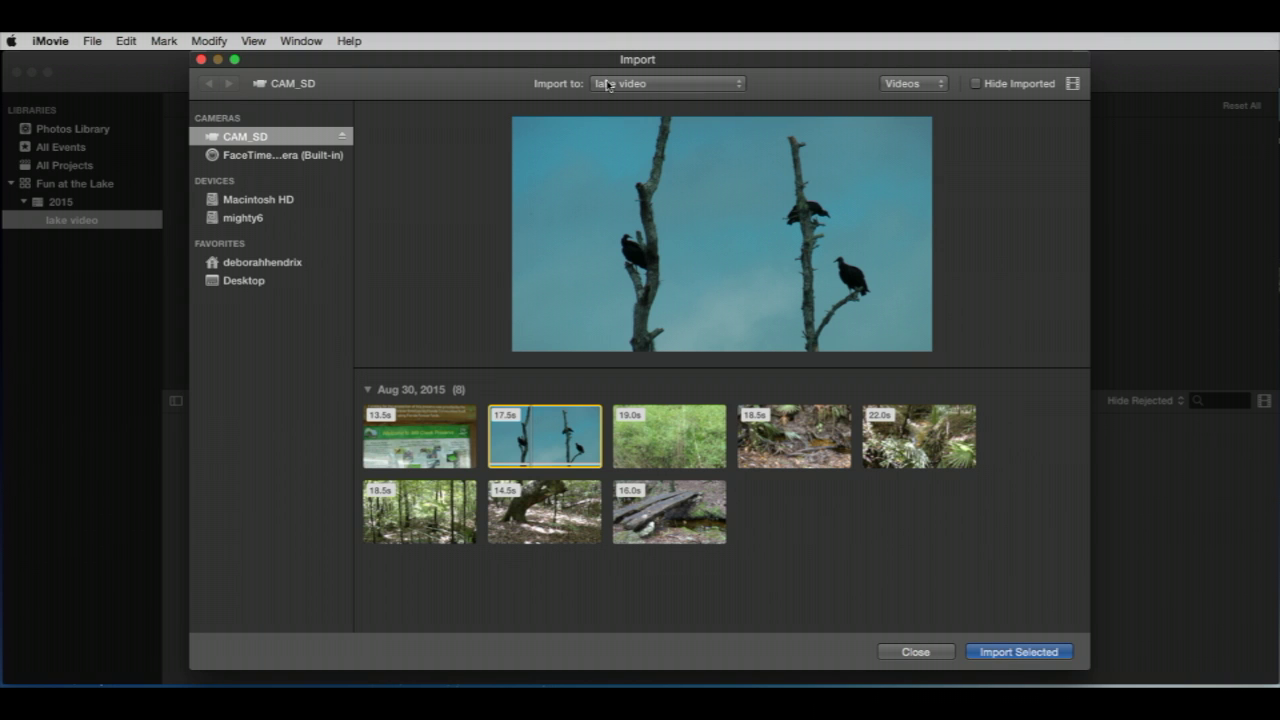
left_click(694, 86)
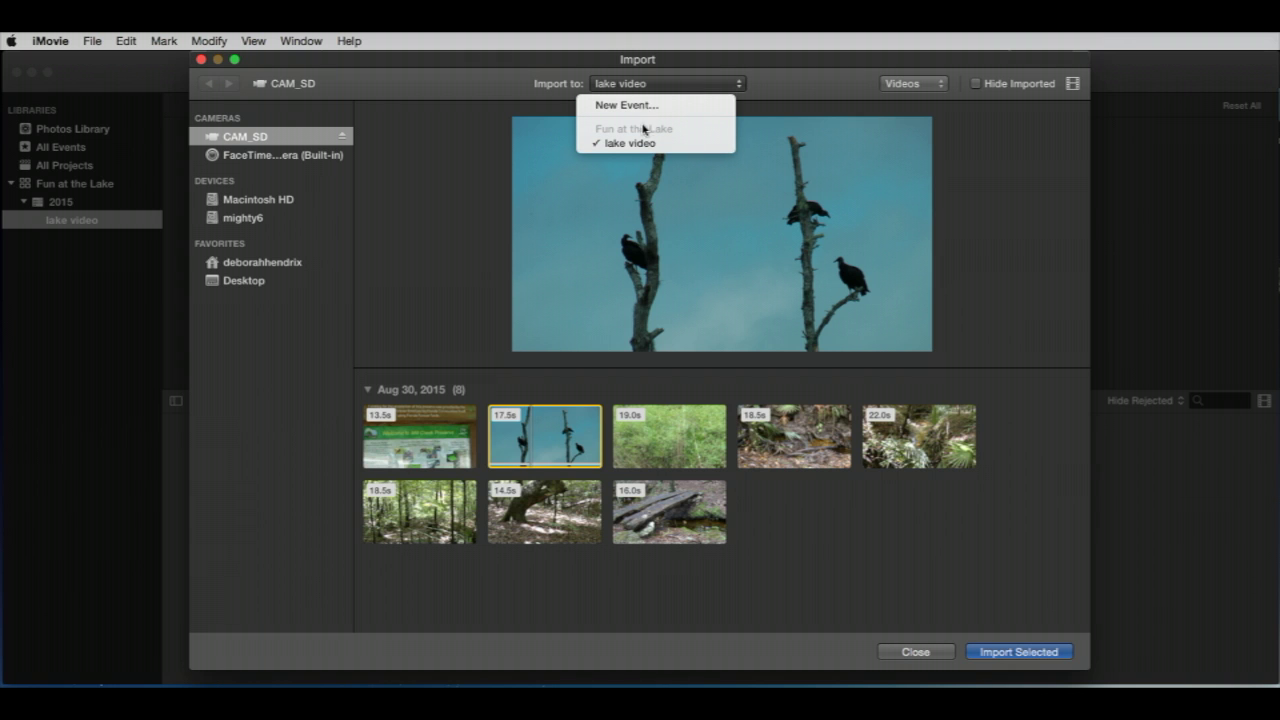
left_click(760, 91)
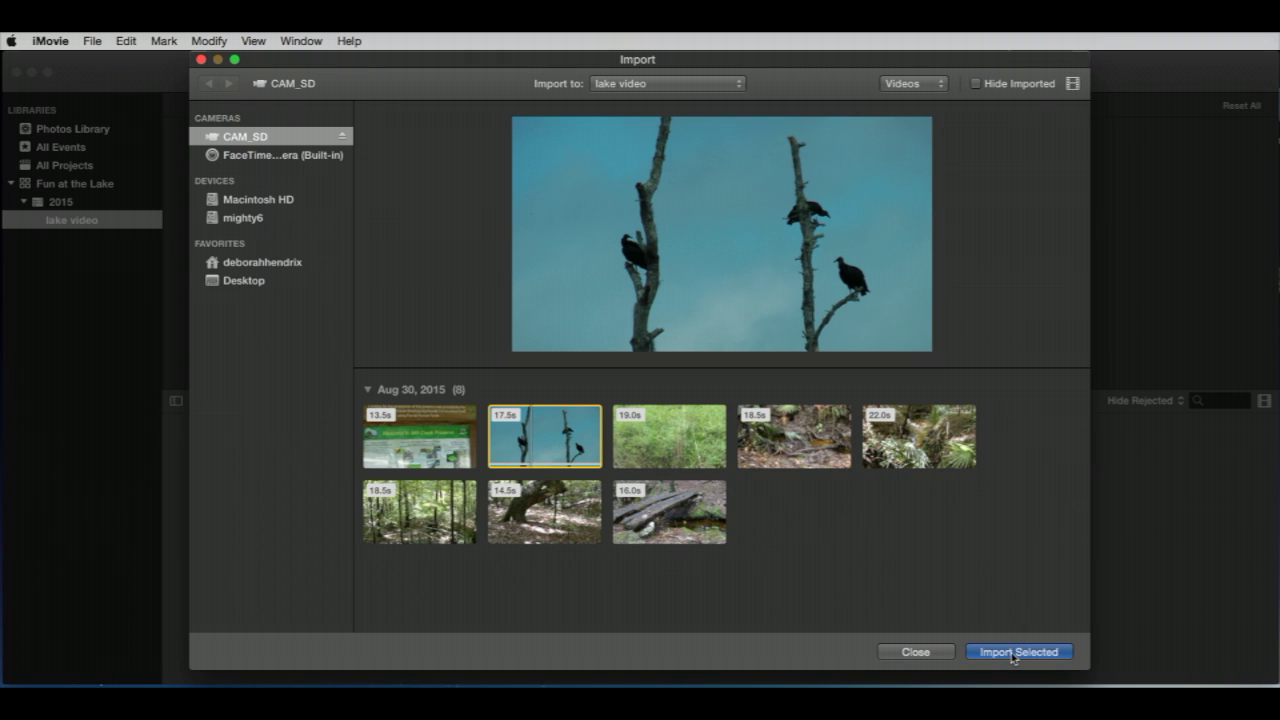
Import the 17.5-second bird clip, then bring the Import window back up
left_click(1013, 654)
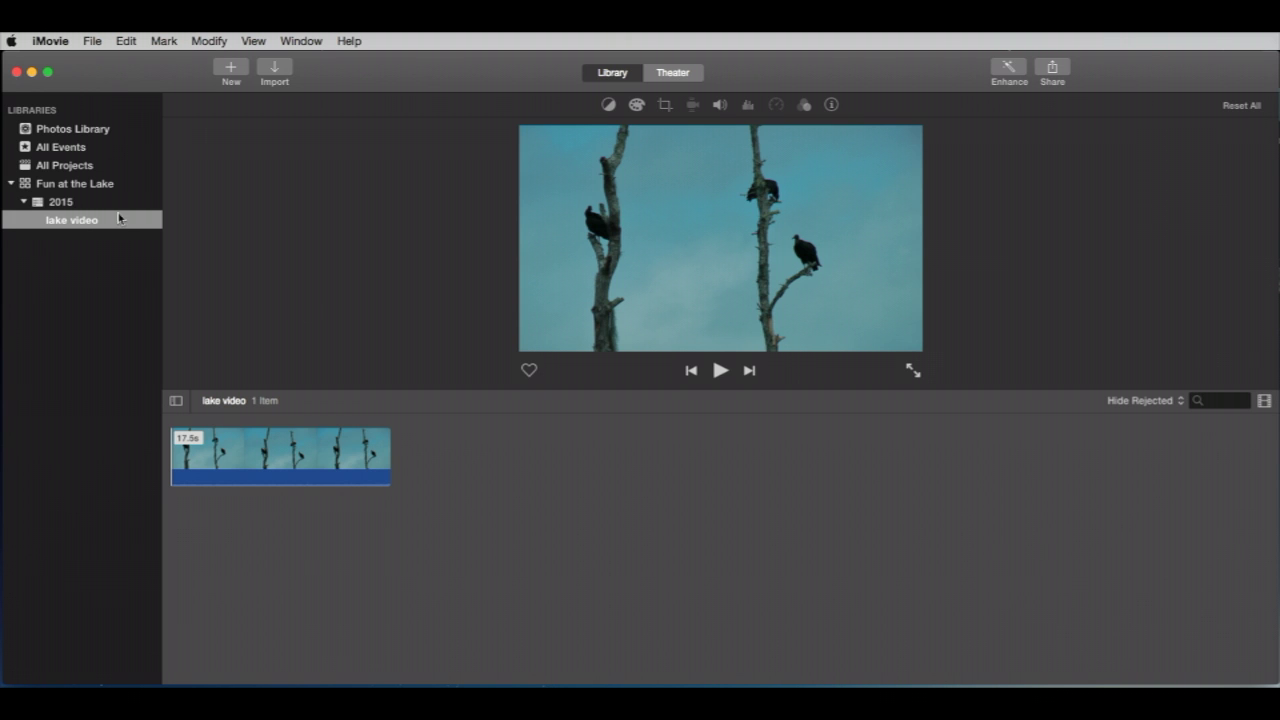
left_click(270, 70)
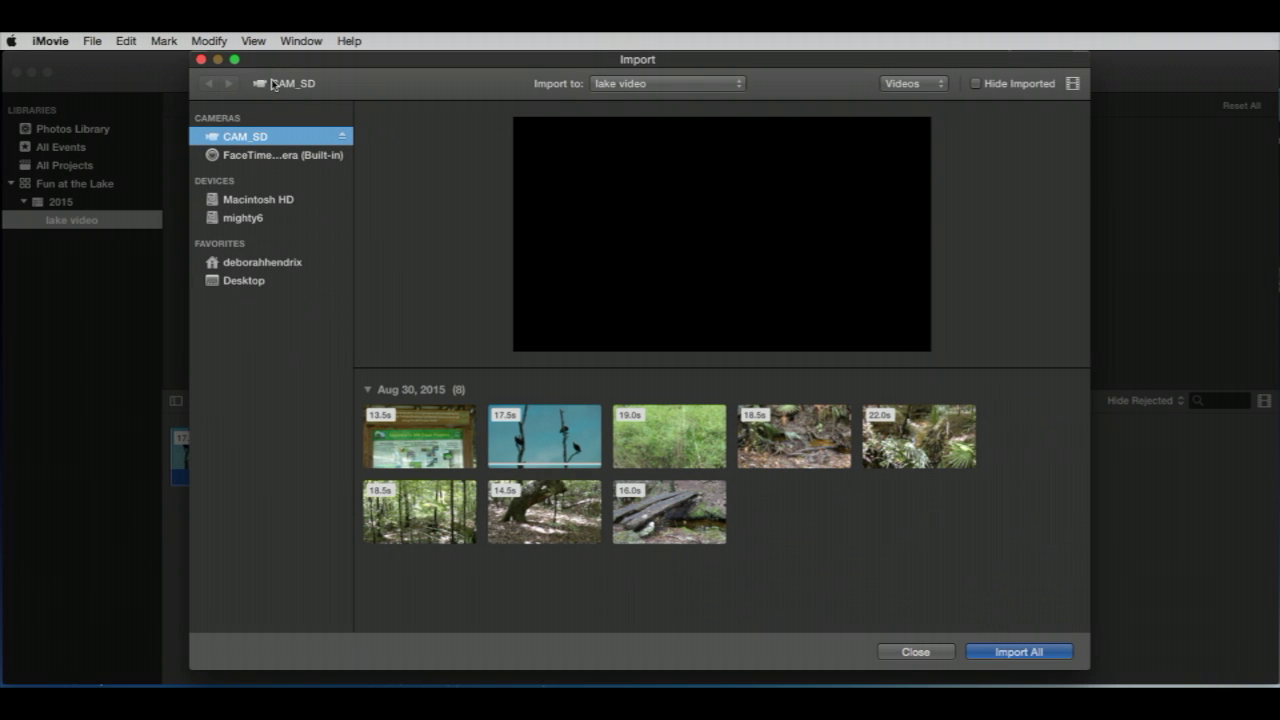
Switch the import source from FaceTime HD Camera to the Desktop and scroll its file list
left_click(212, 158)
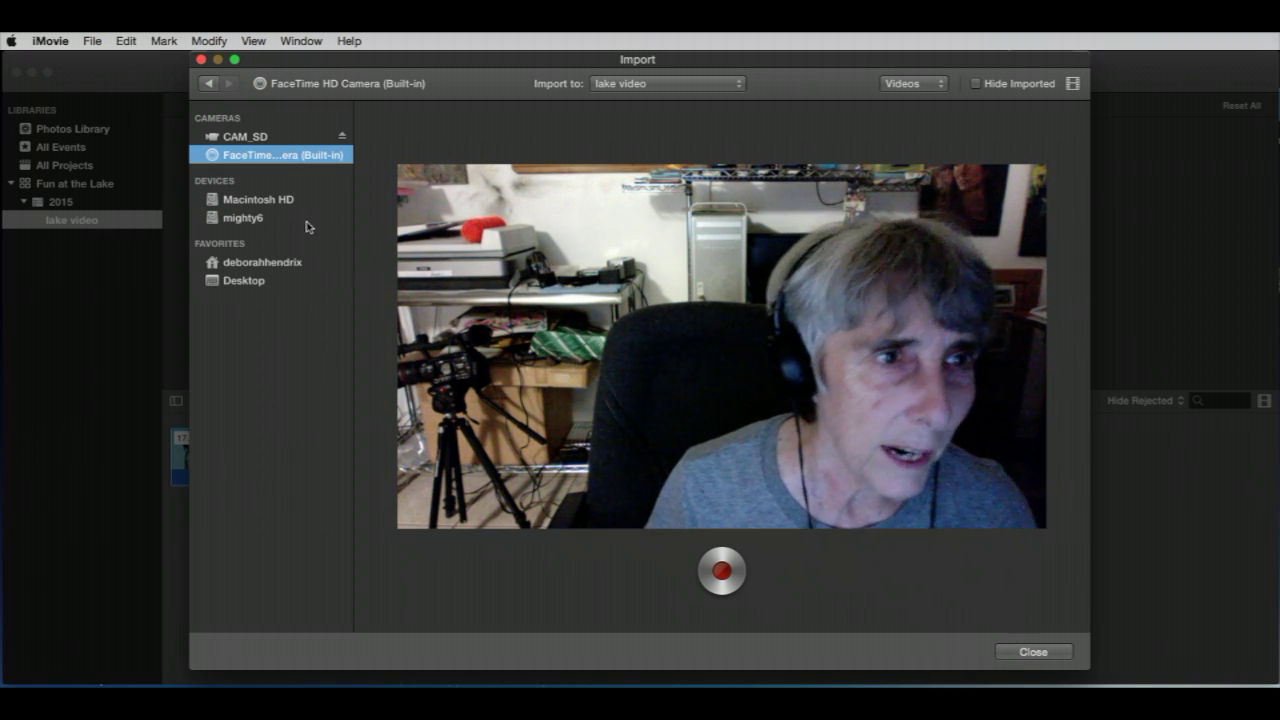
left_click(213, 282)
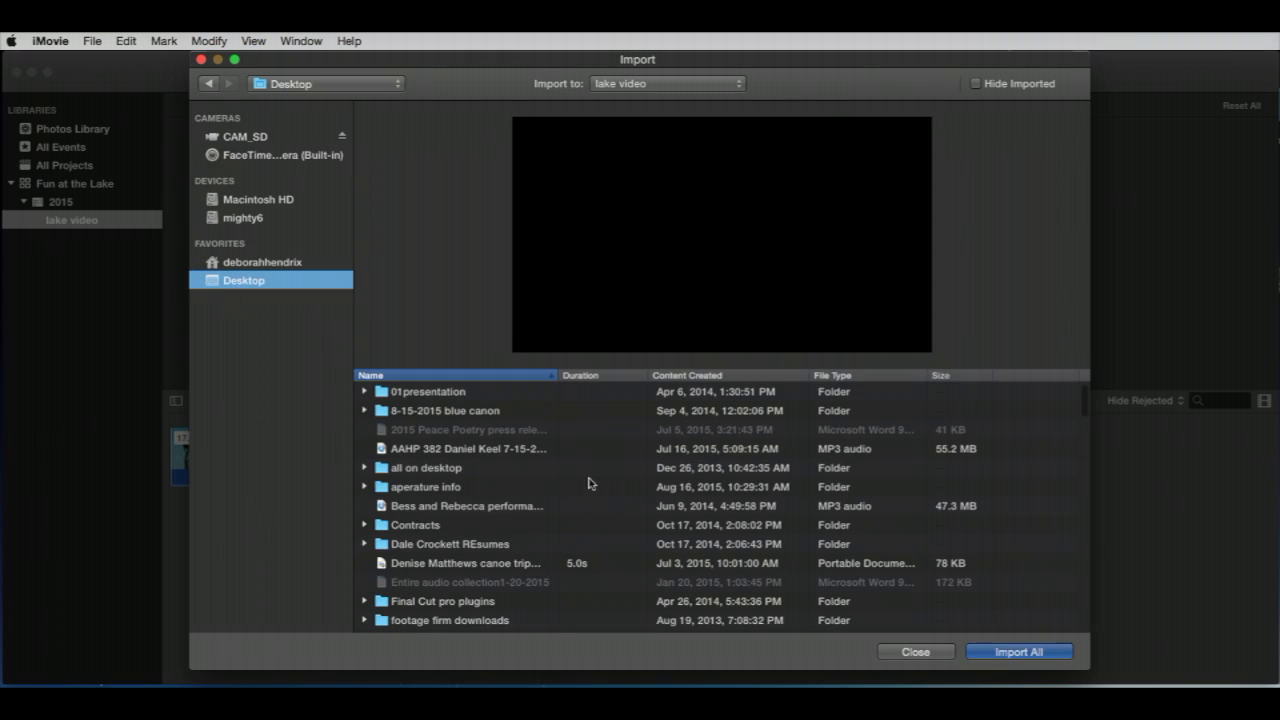
scroll(603, 486, "down", 10)
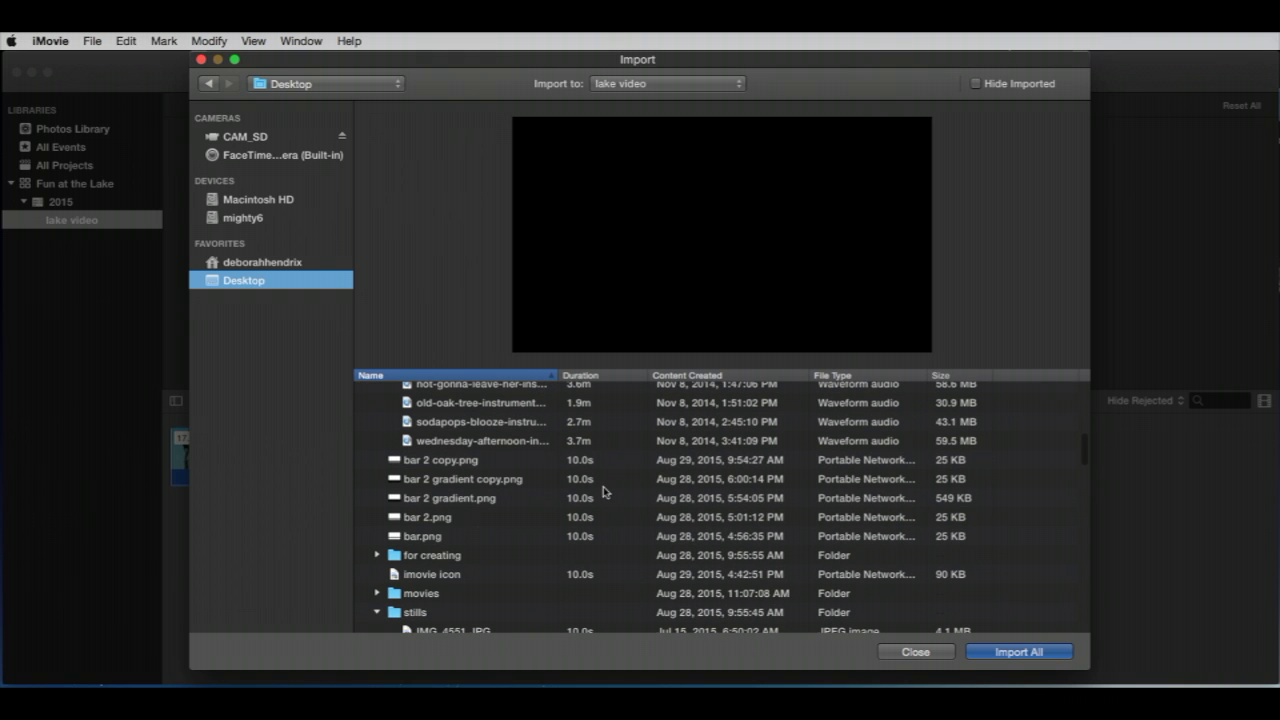
scroll(603, 491, "up", 1)
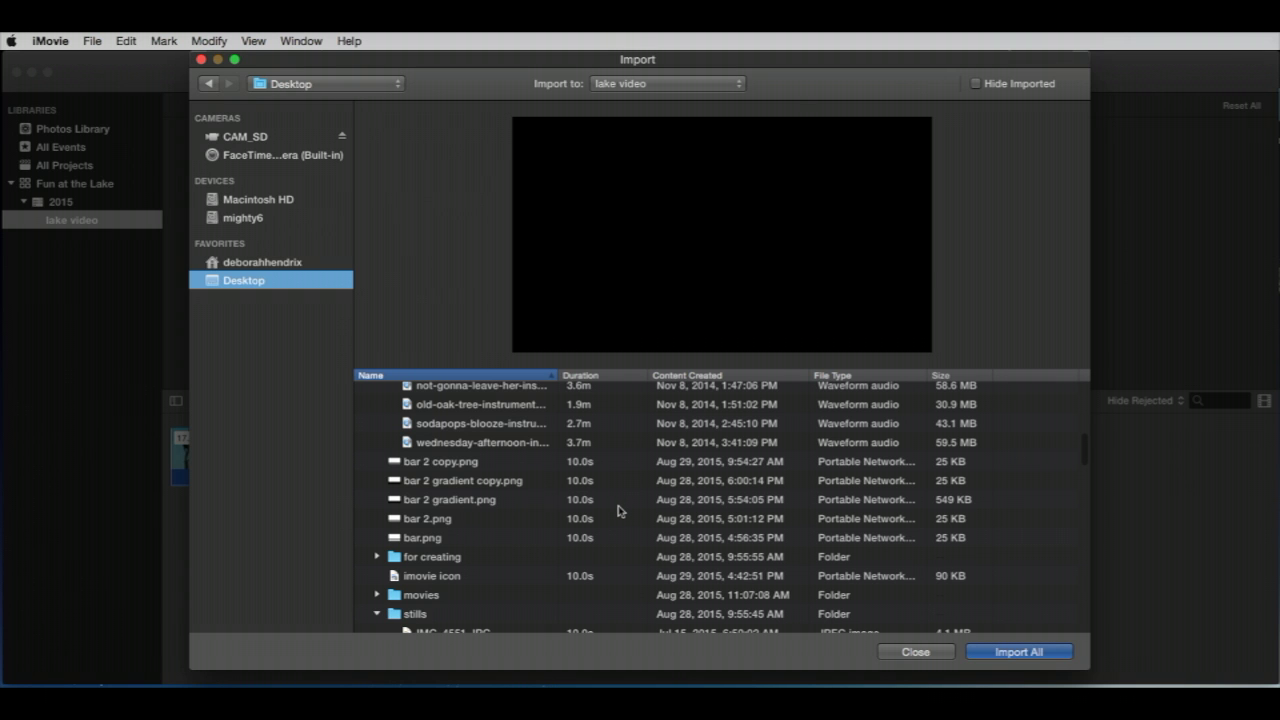
Preview each image in the stills folder, from IMG_4551.JPG to the last screenshot
scroll(618, 511, "up", 2)
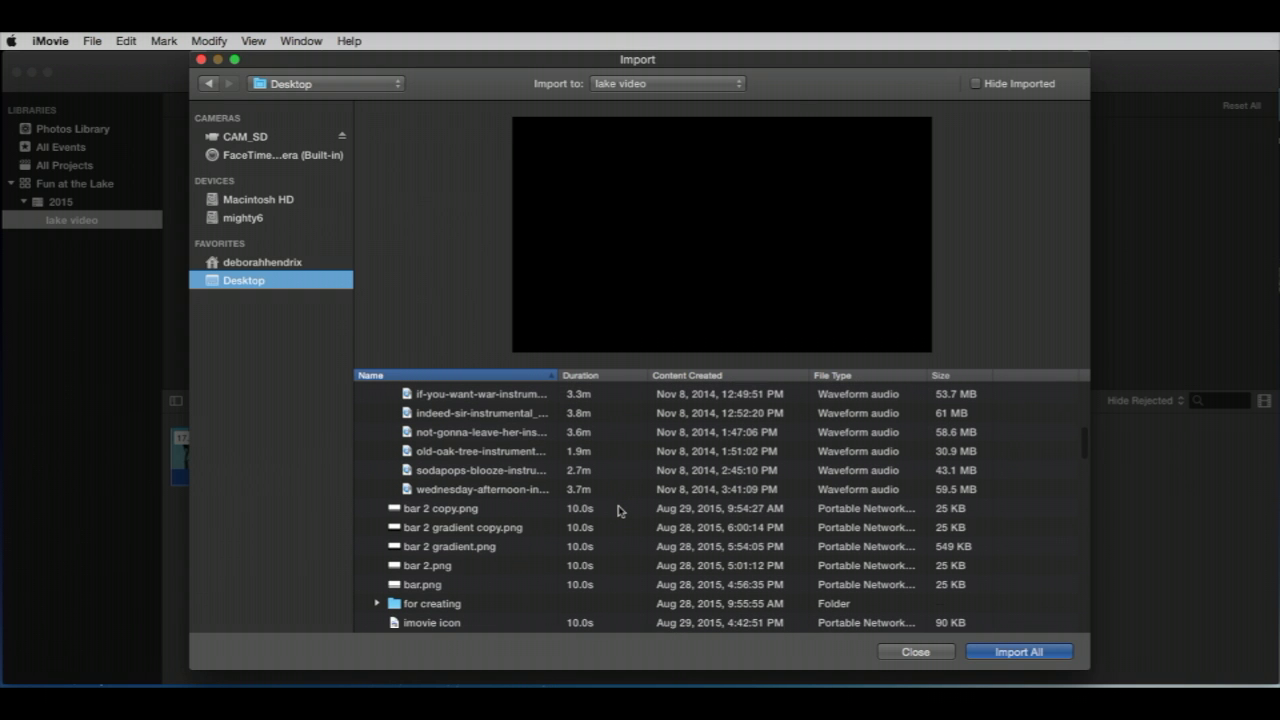
scroll(618, 511, "down", 1)
scroll(618, 511, "down", 6)
scroll(618, 511, "down", 1)
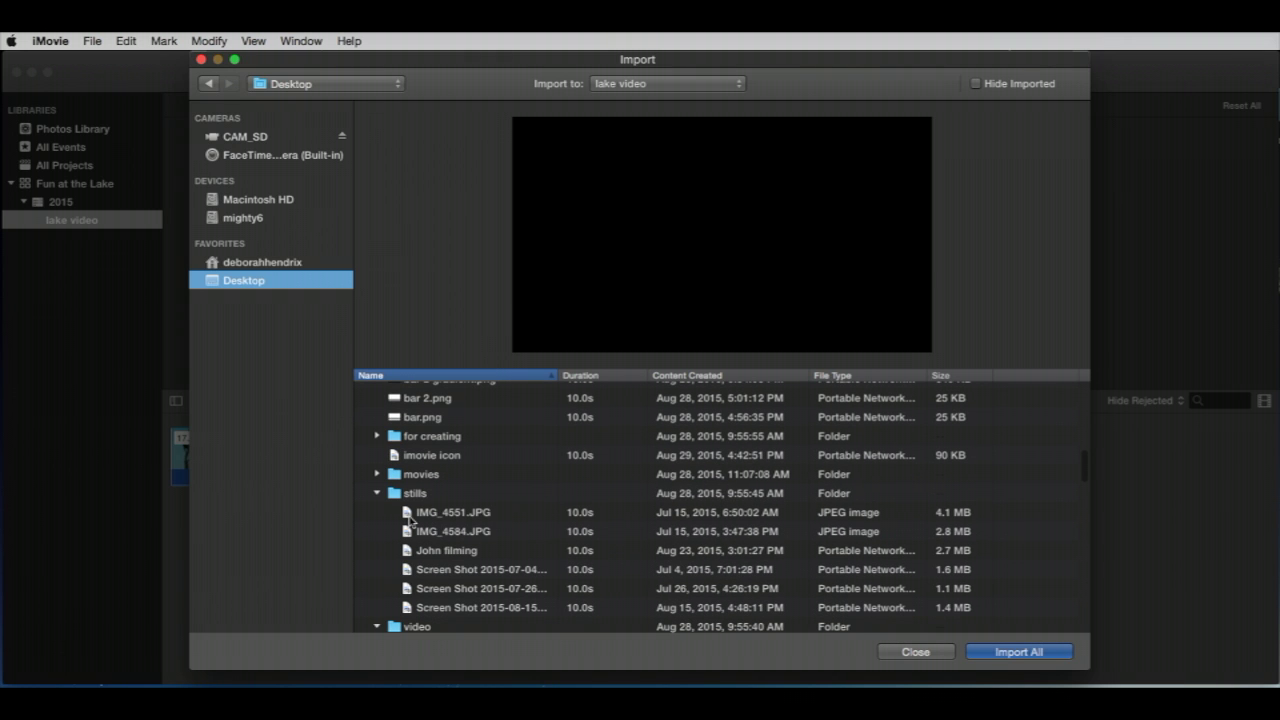
left_click(411, 516)
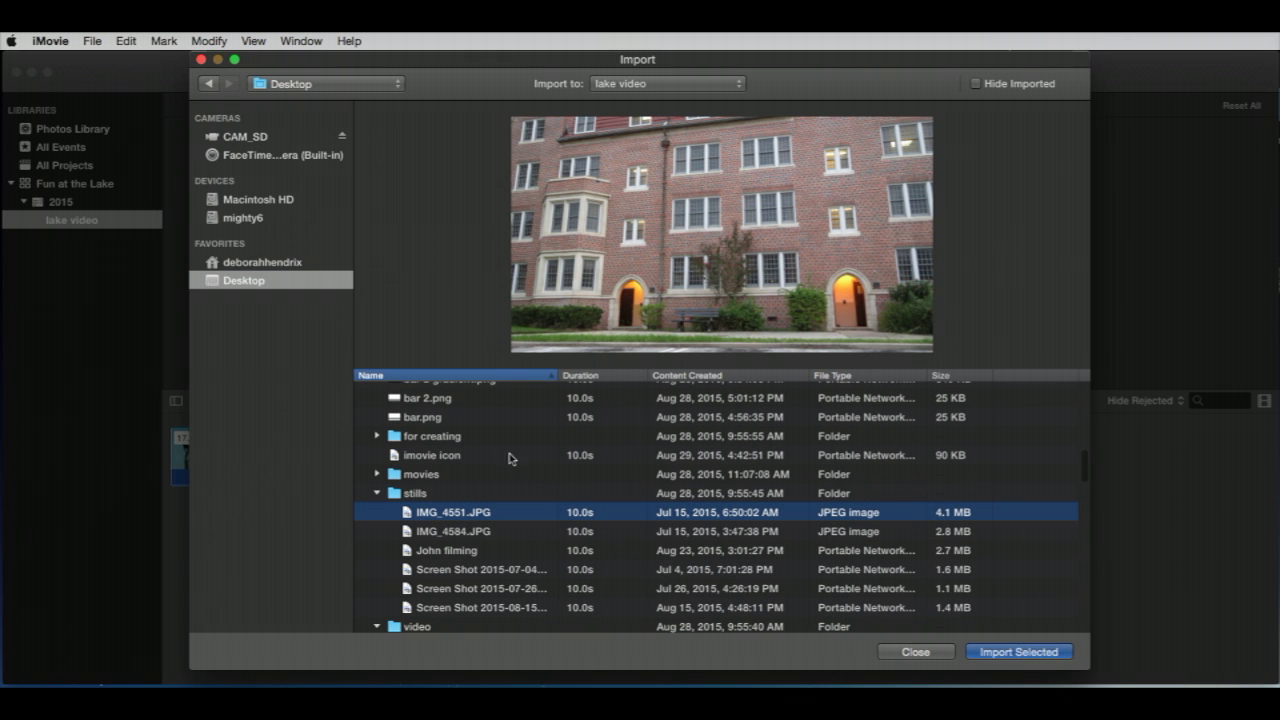
left_click(409, 535)
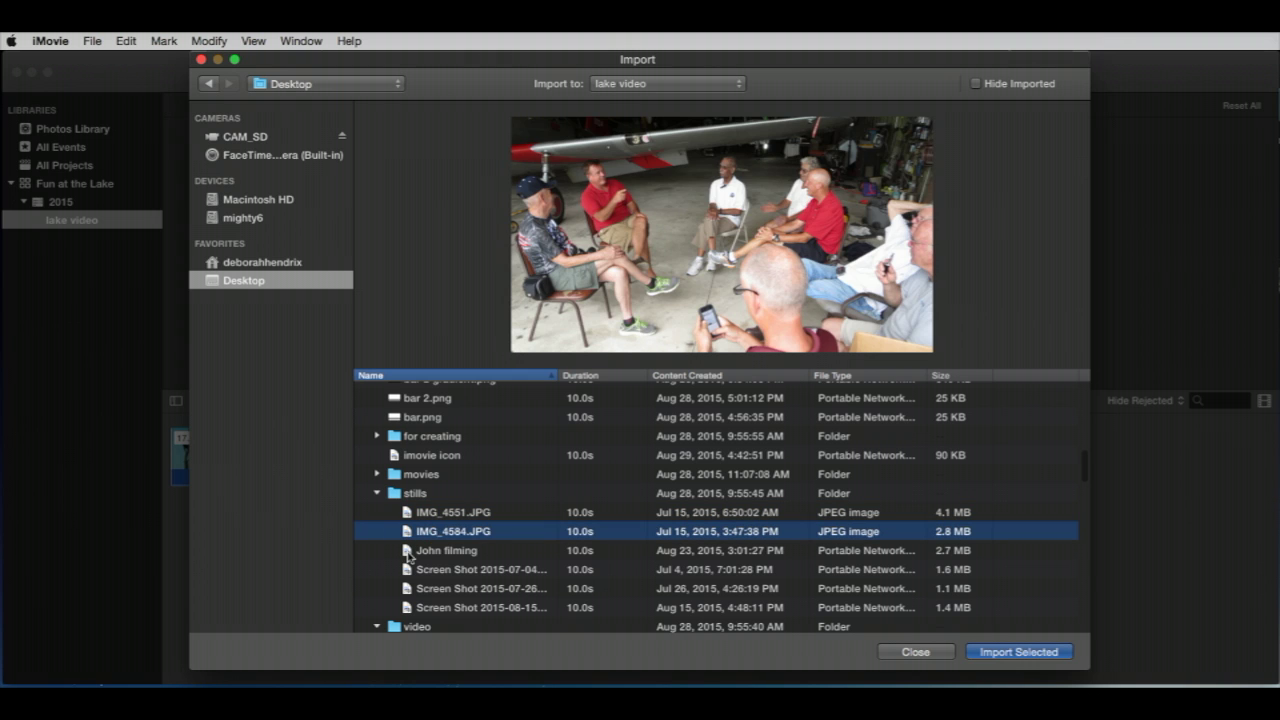
left_click(409, 556)
left_click(408, 570)
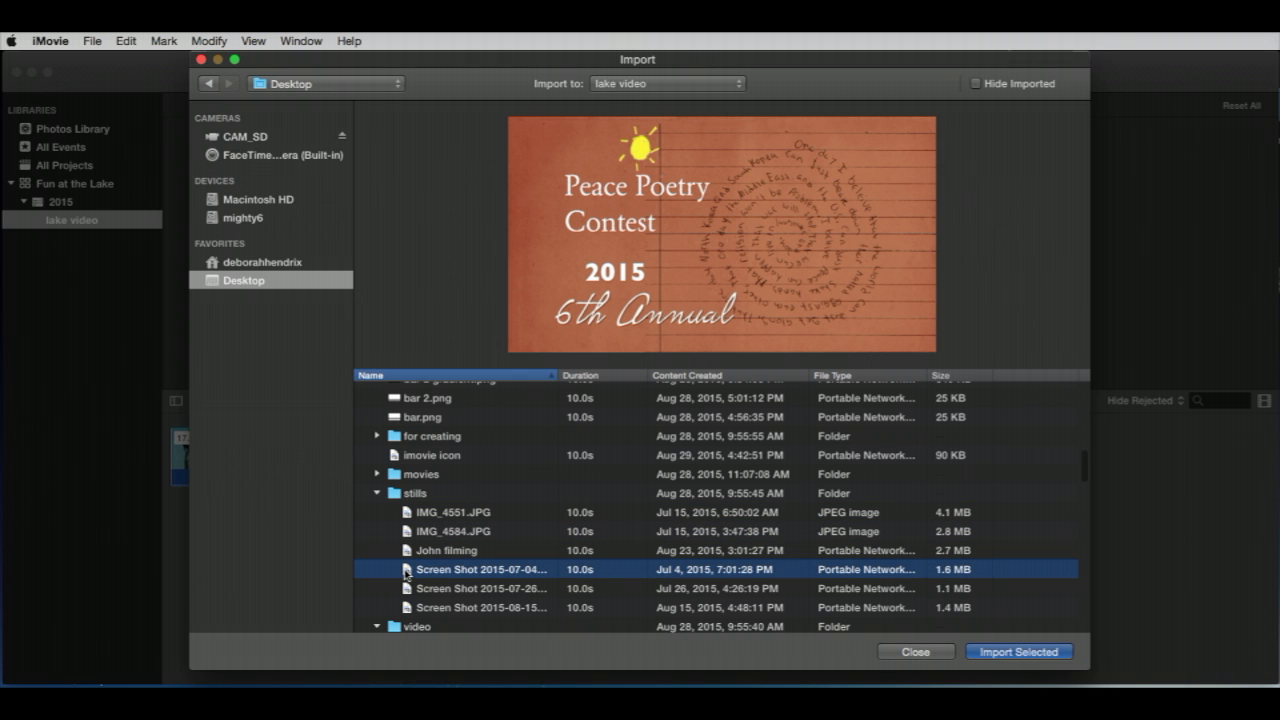
left_click(407, 590)
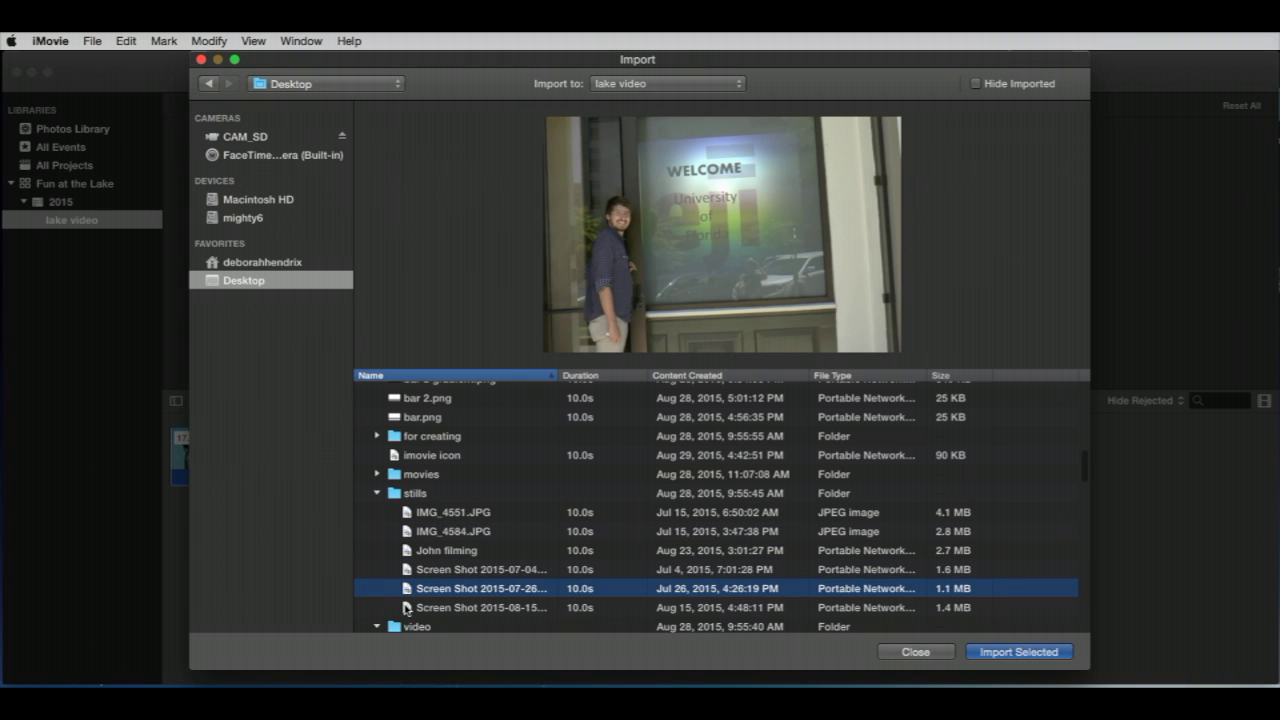
left_click(406, 607)
Select IMG_4551.JPG through the Screen Shot 2015-07-26 file and import those five stills
left_click(408, 513)
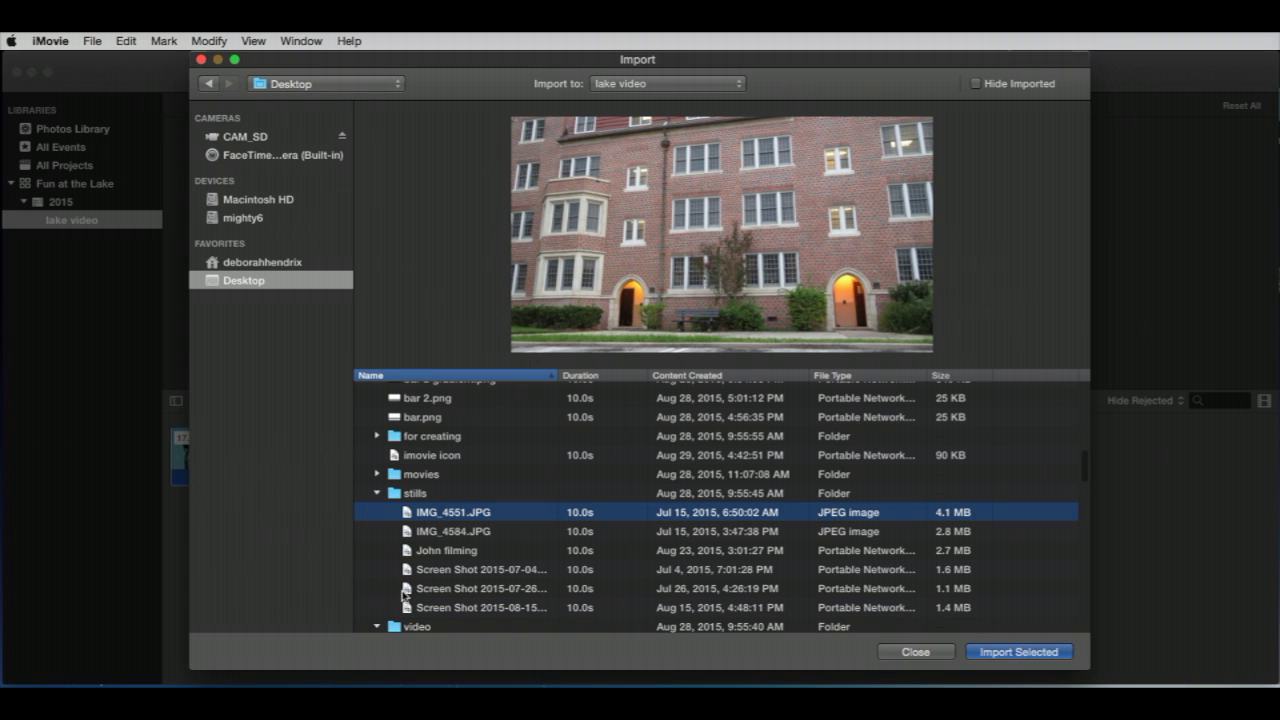
left_click(405, 590, "shift")
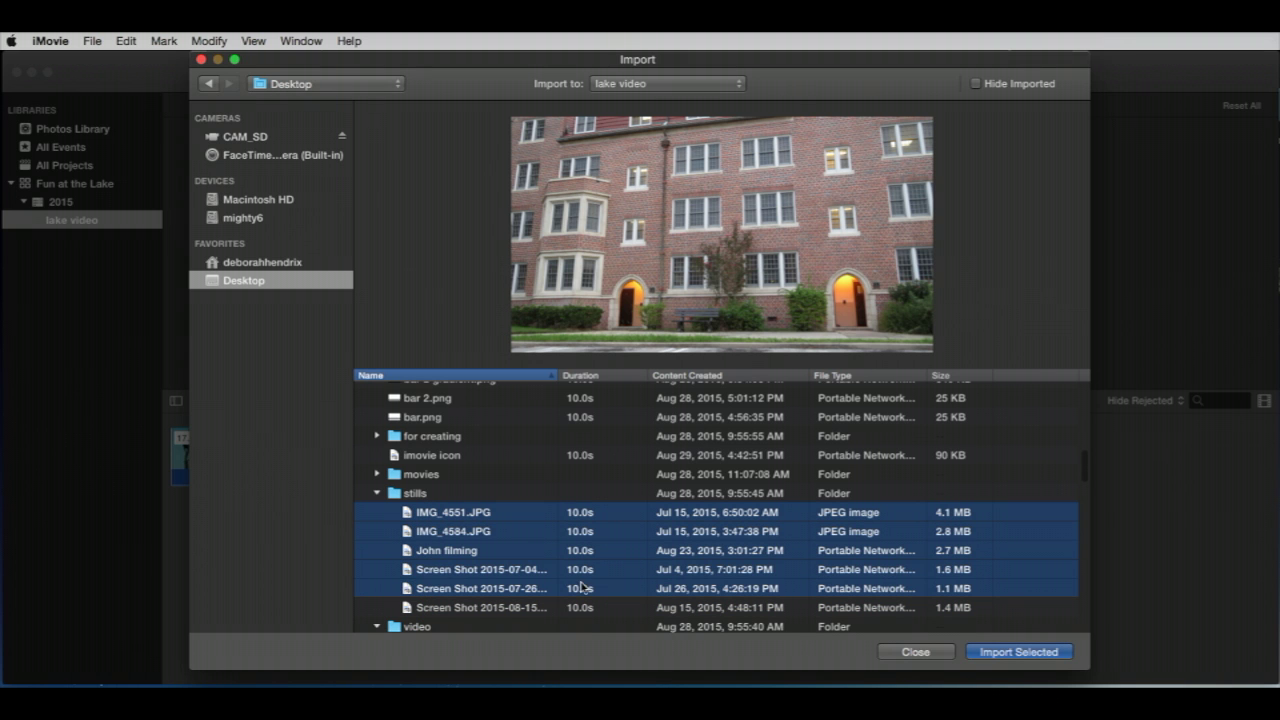
left_click(1001, 654)
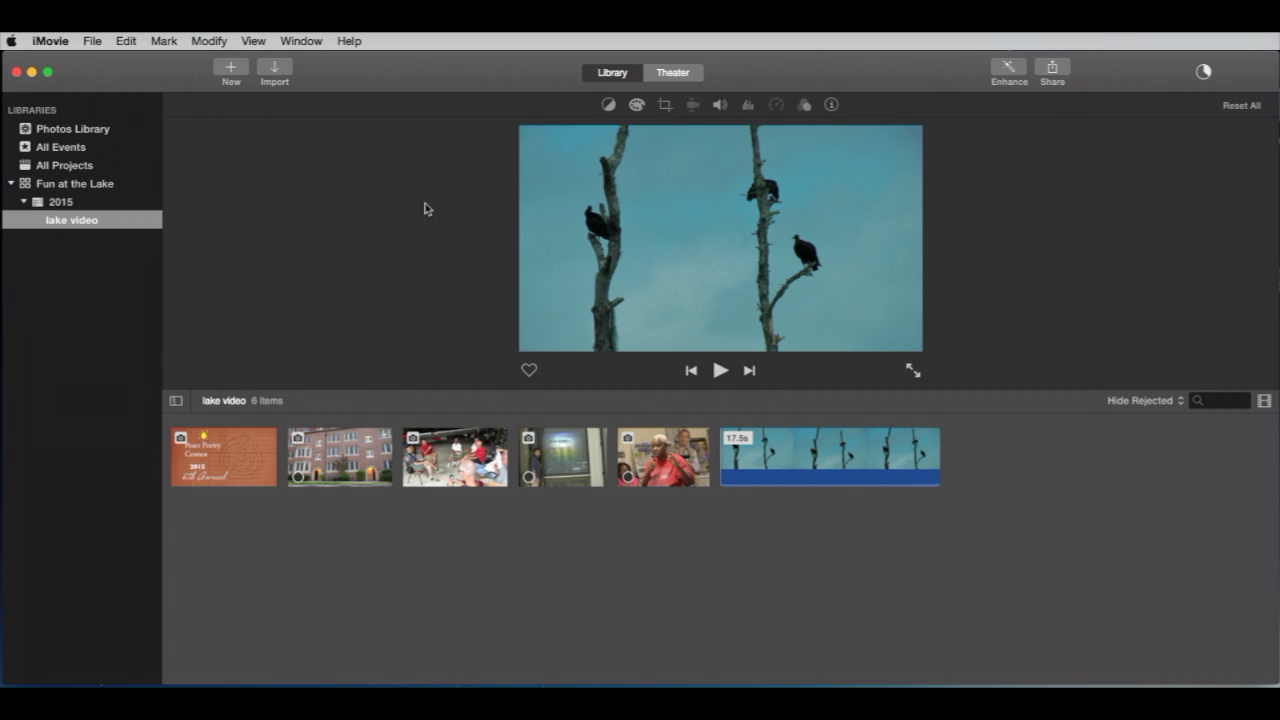
Preview the video folder clips, including time lapse farm and coyote, ending on MVI_4640.MOV
left_click(275, 70)
scroll(575, 521, "down", 2)
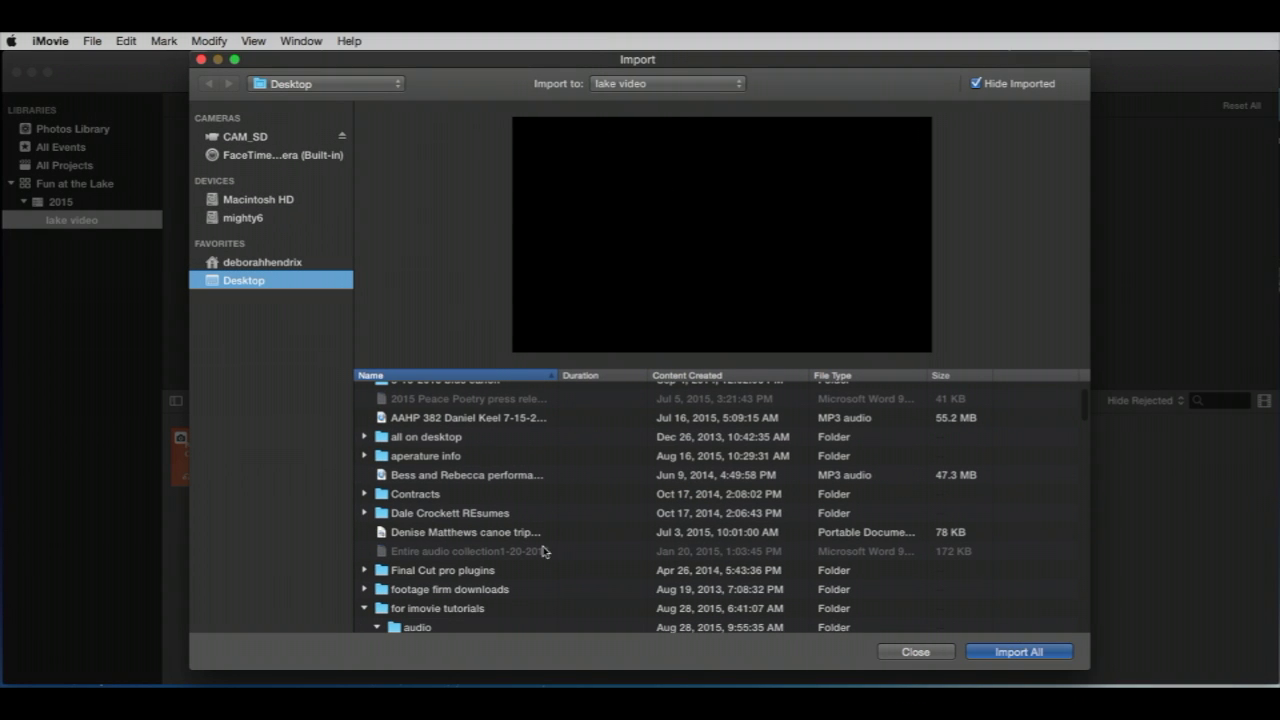
scroll(585, 533, "down", 6)
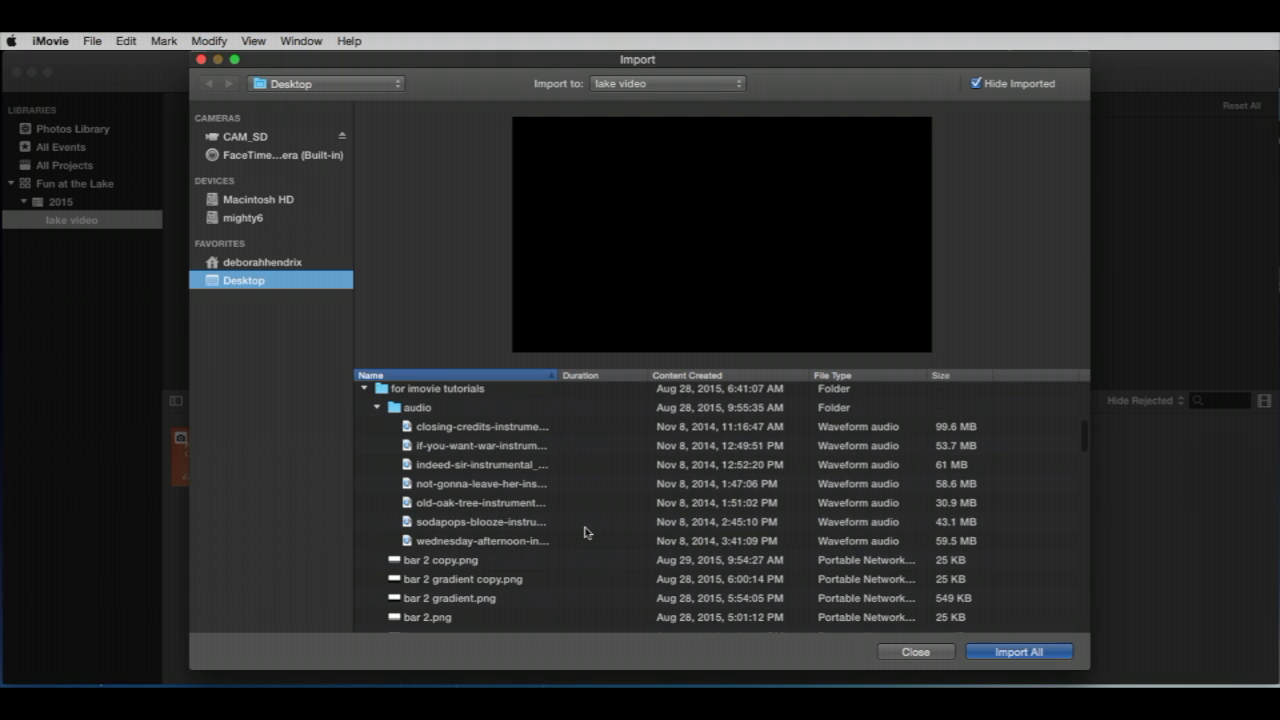
scroll(585, 533, "down", 12)
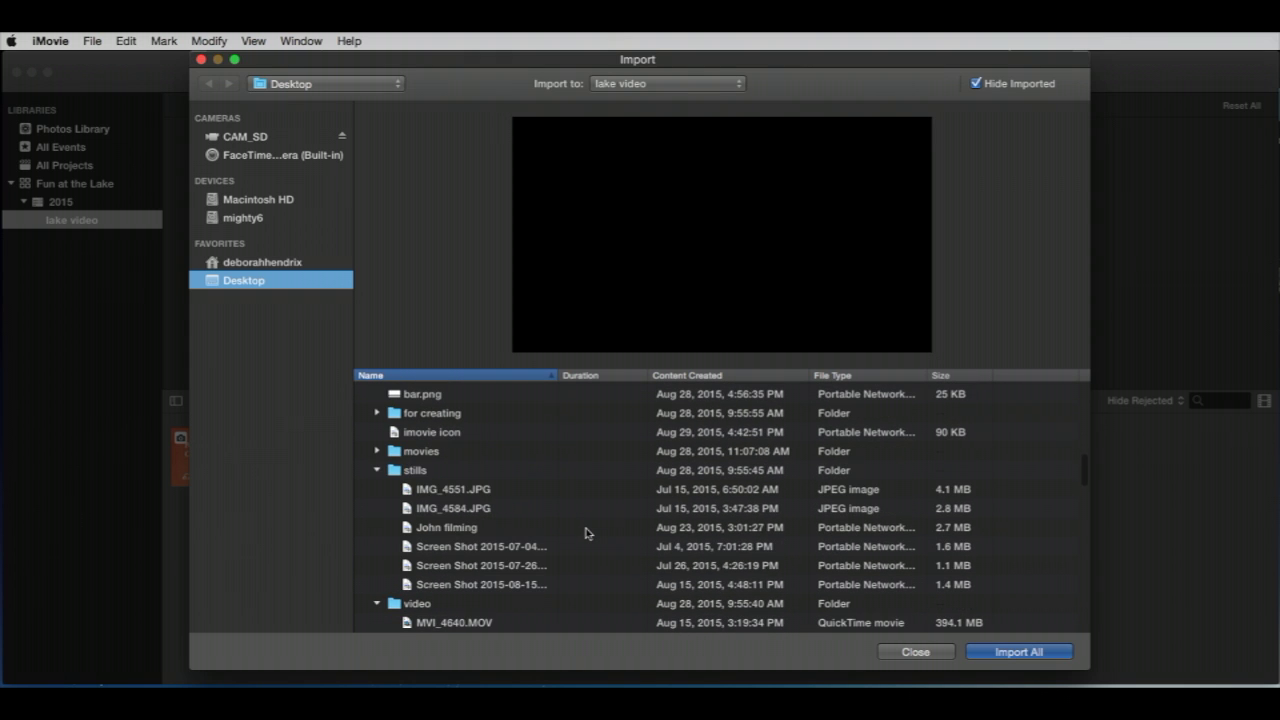
left_click(408, 492)
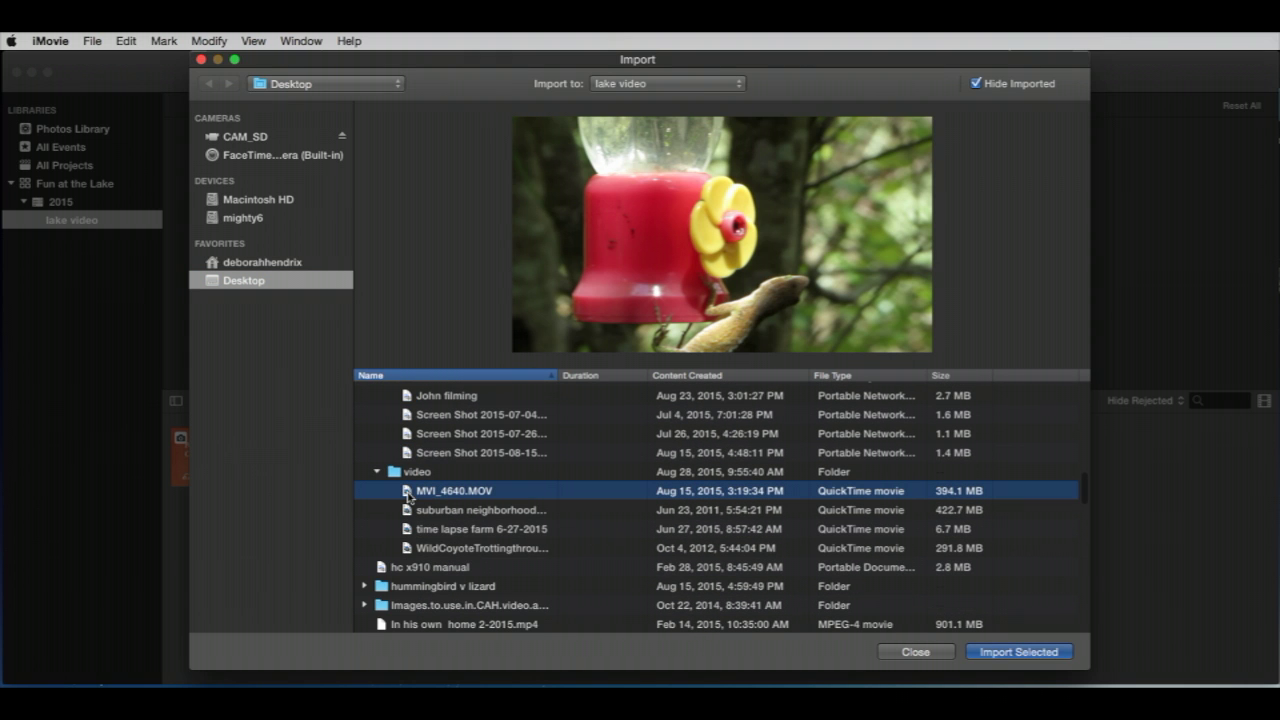
left_click(409, 512)
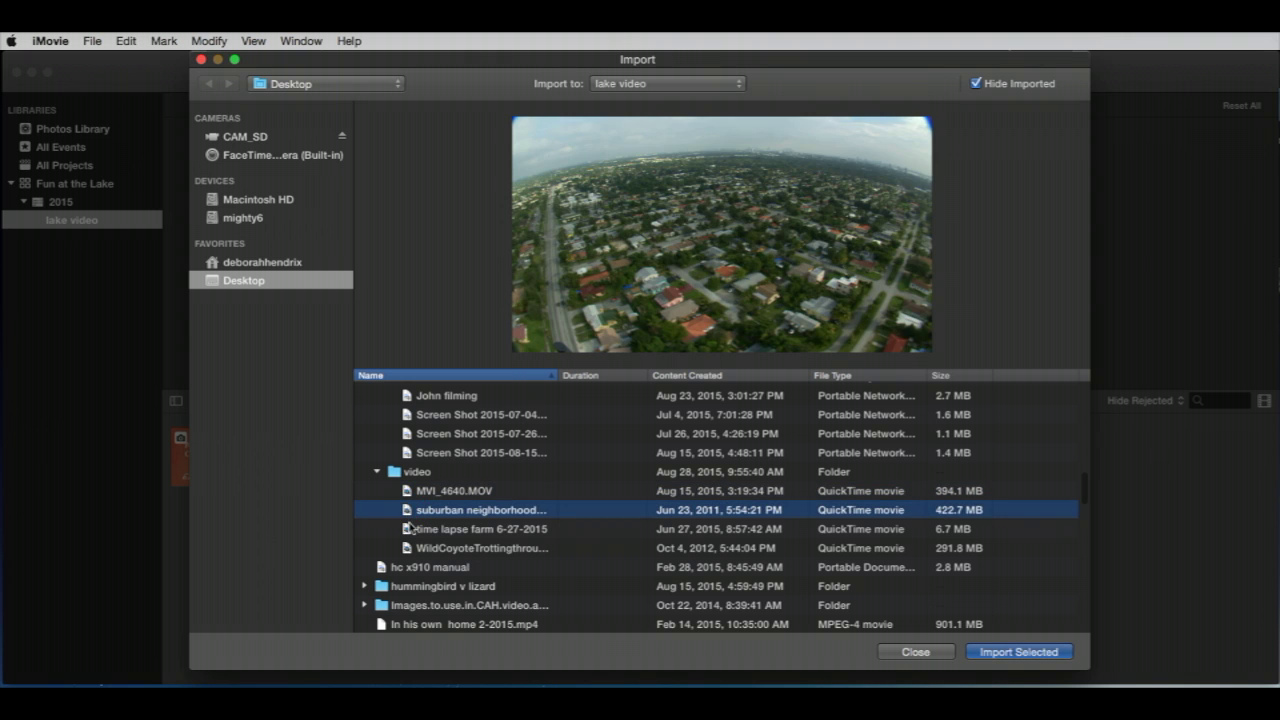
left_click(408, 532)
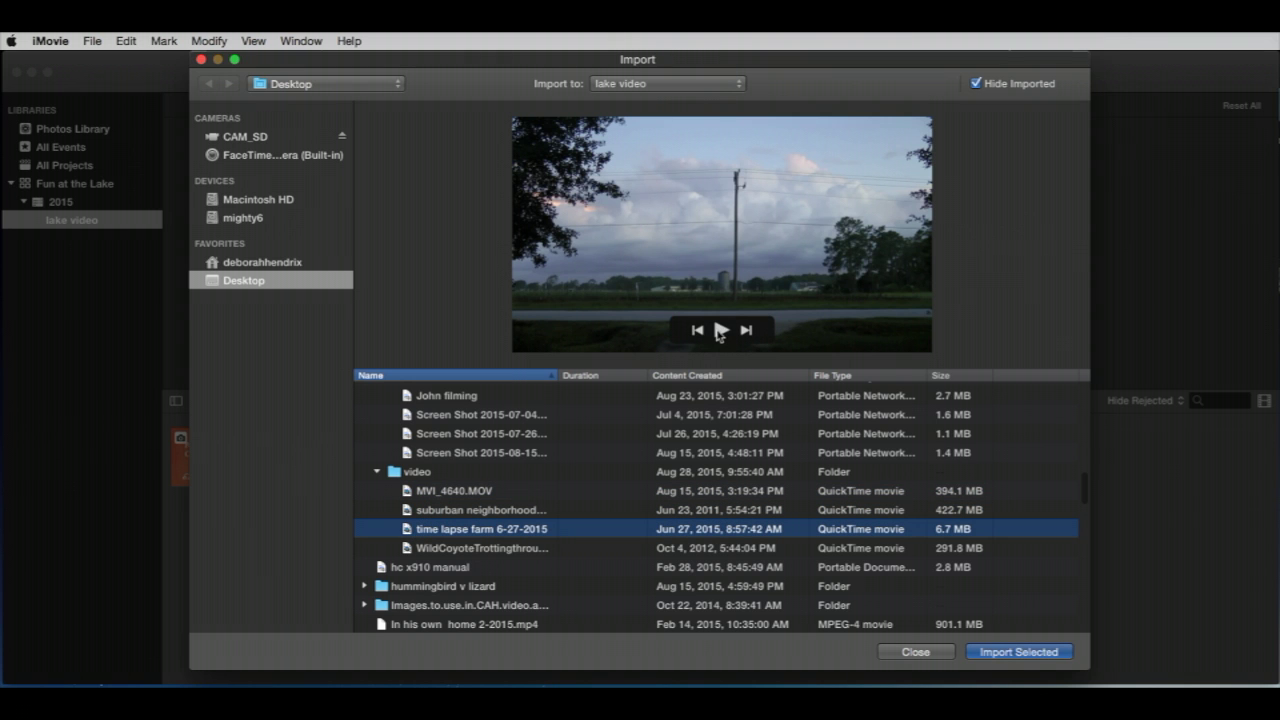
left_click(720, 331)
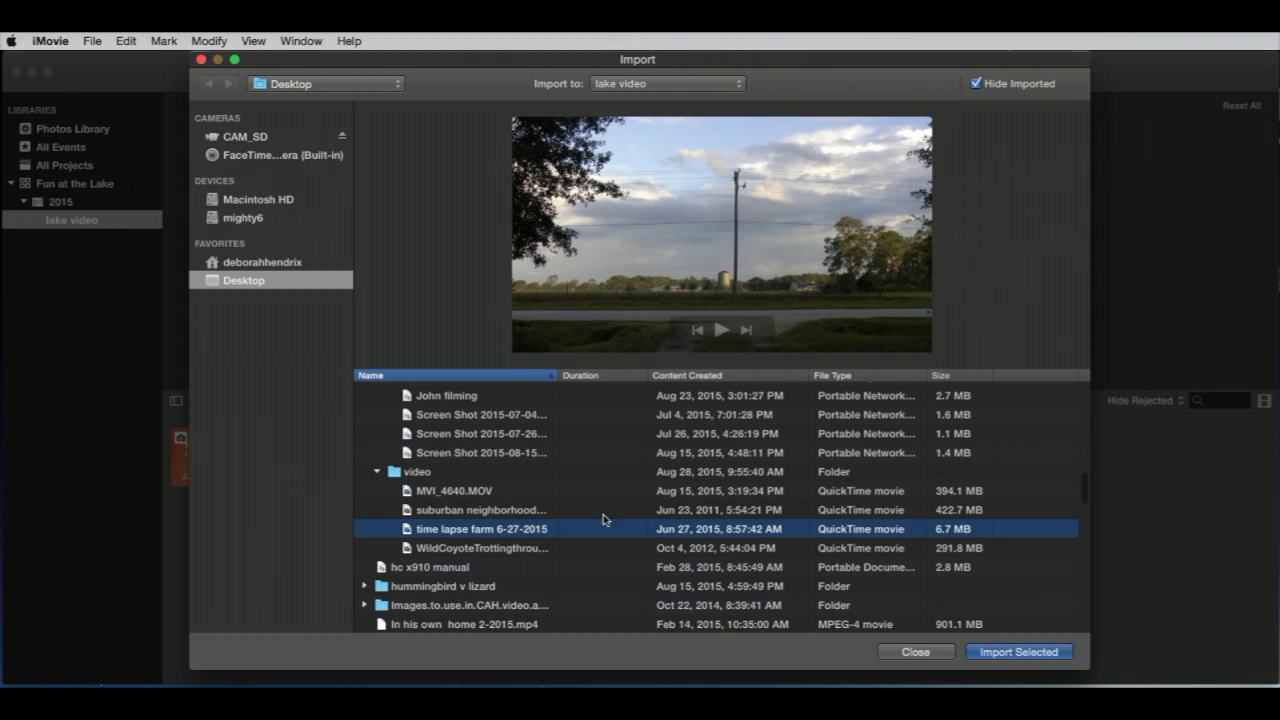
left_click(407, 551)
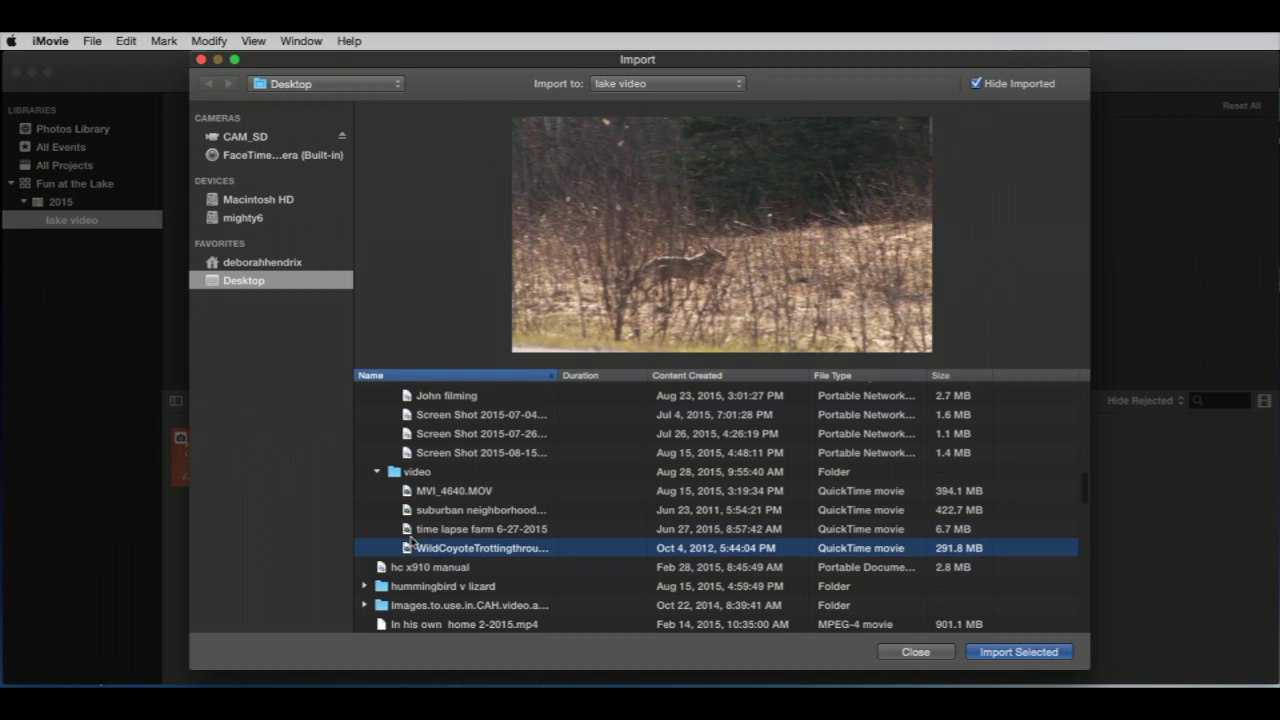
left_click(406, 495)
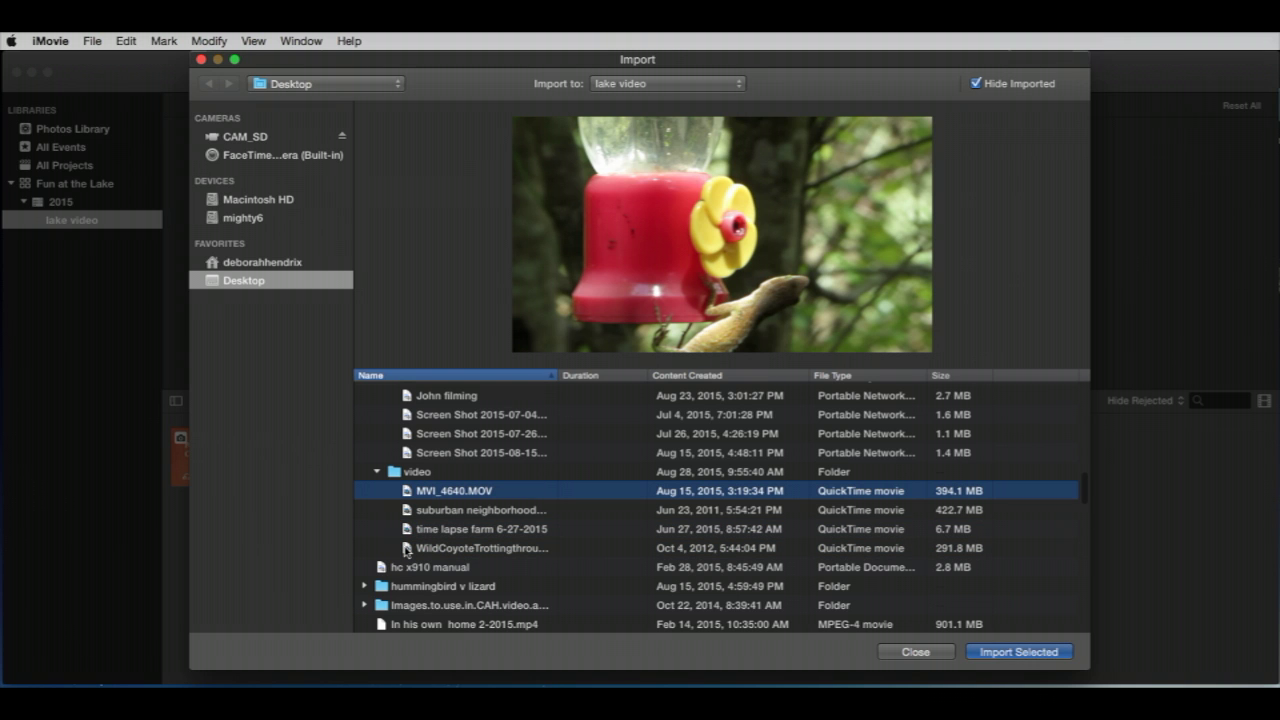
Collapse the video folder and import the selected clips into lake video
left_click(394, 474)
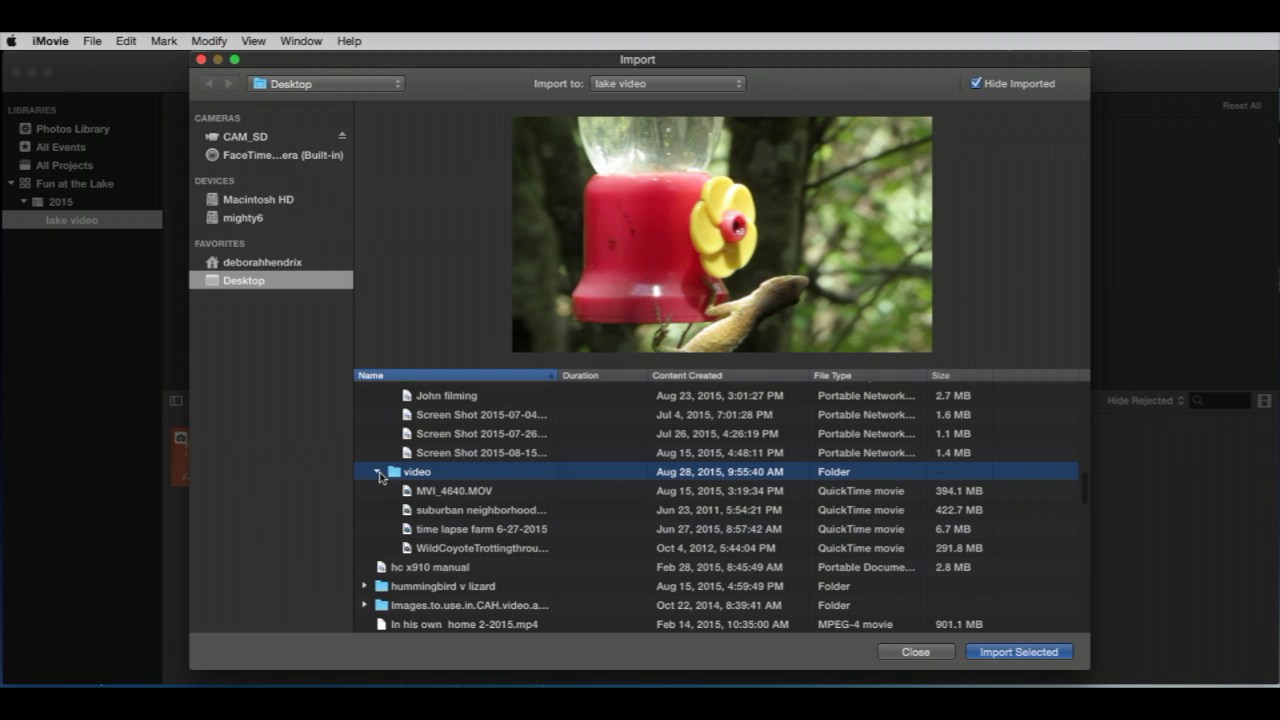
left_click(377, 472)
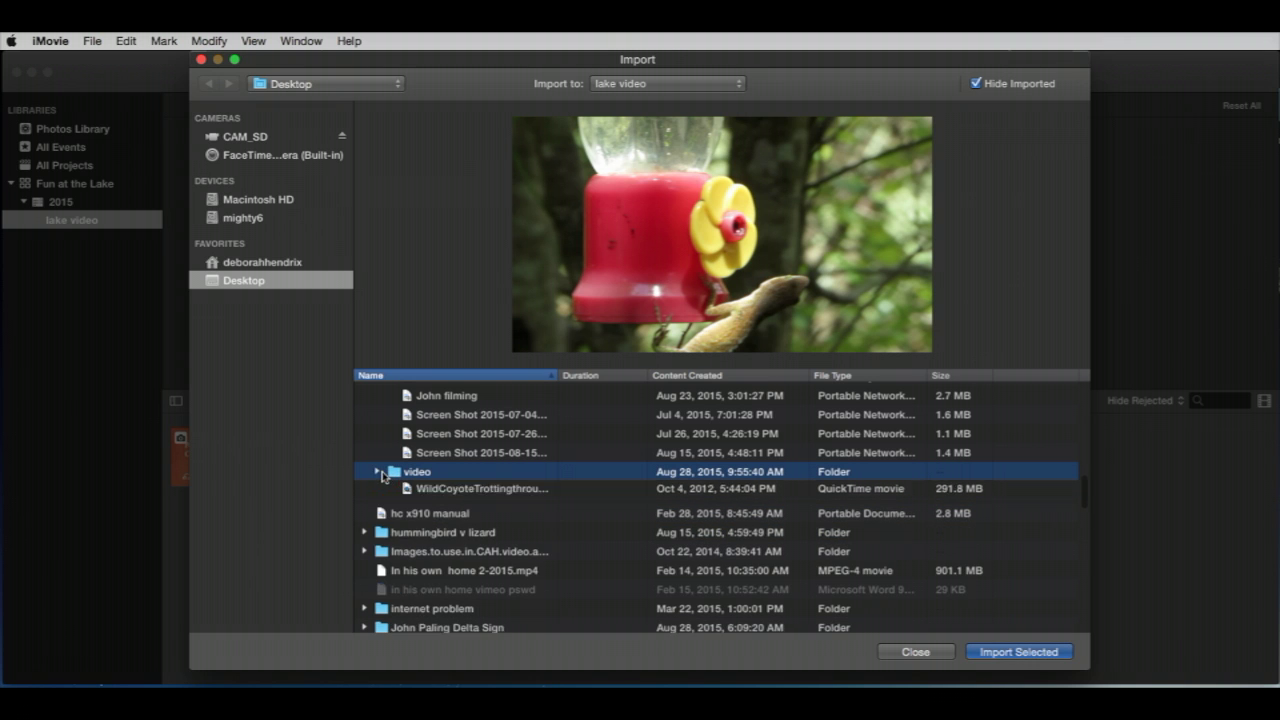
left_click(1019, 652)
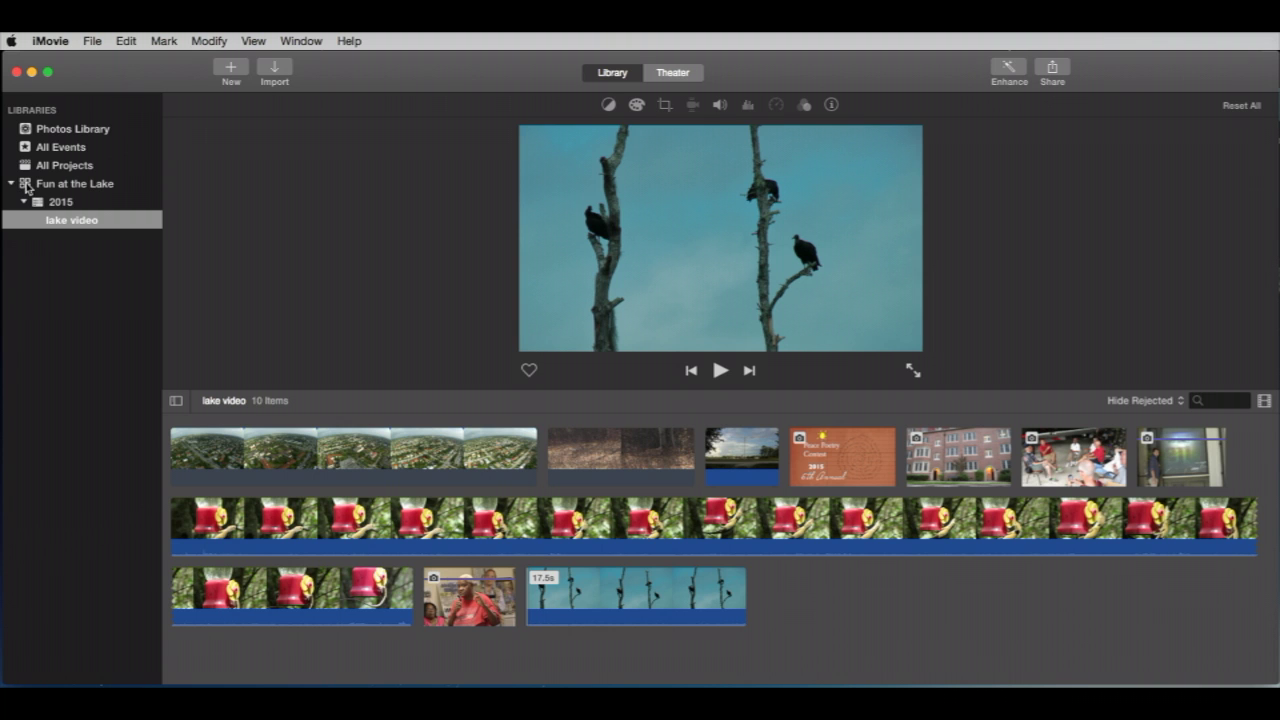
mouse_move(27, 189)
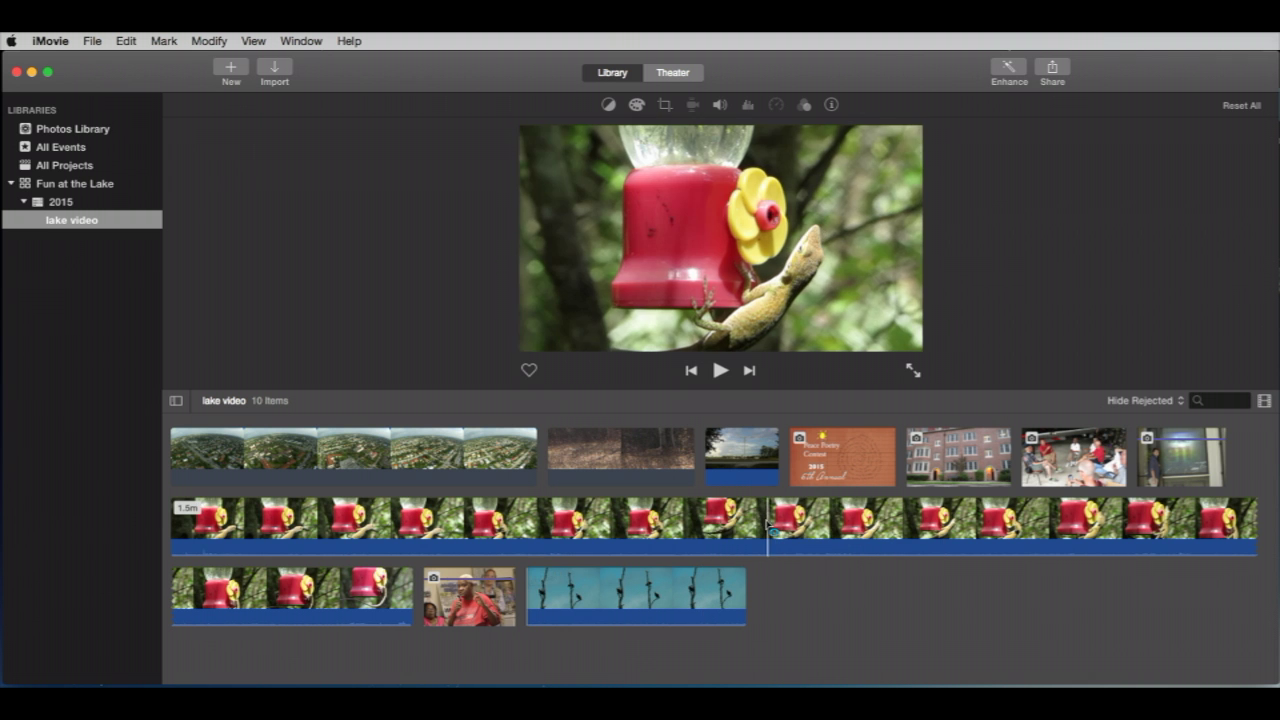
Play the hummingbird feeder clip, moving the playhead and toggling playback with Space
left_click(718, 518)
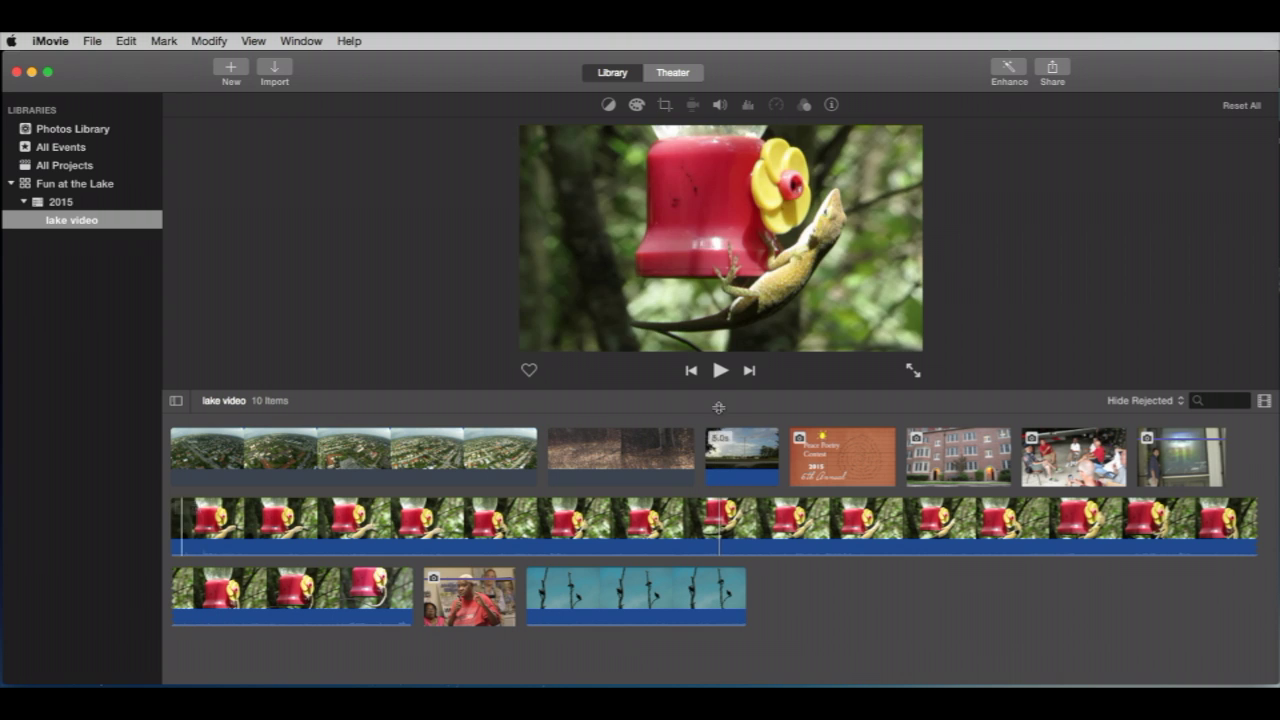
left_click(720, 370)
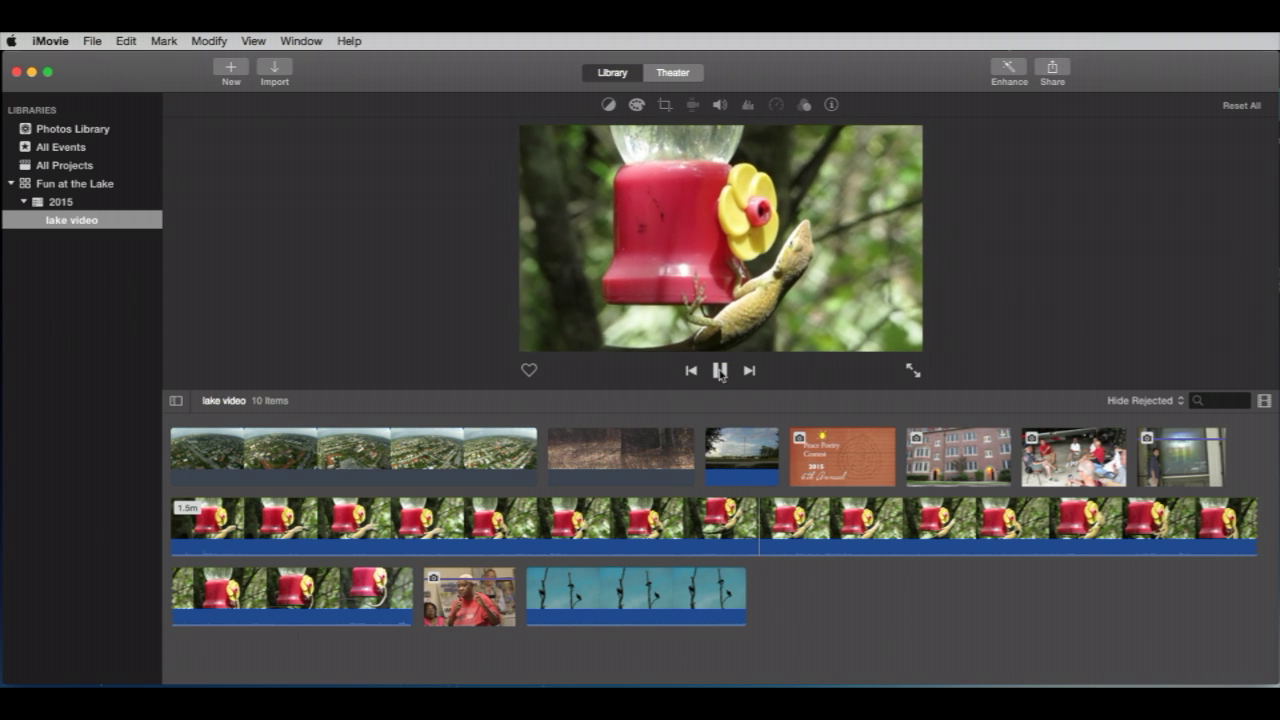
left_click(700, 527)
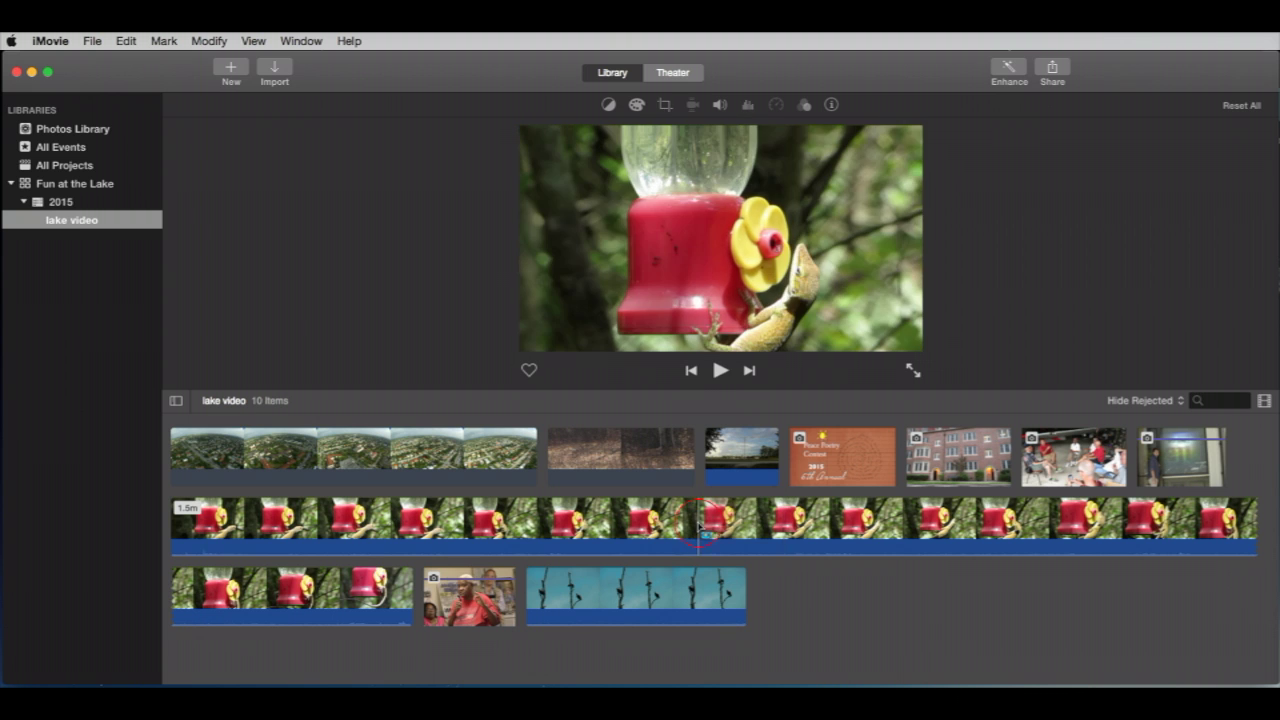
left_click(721, 372)
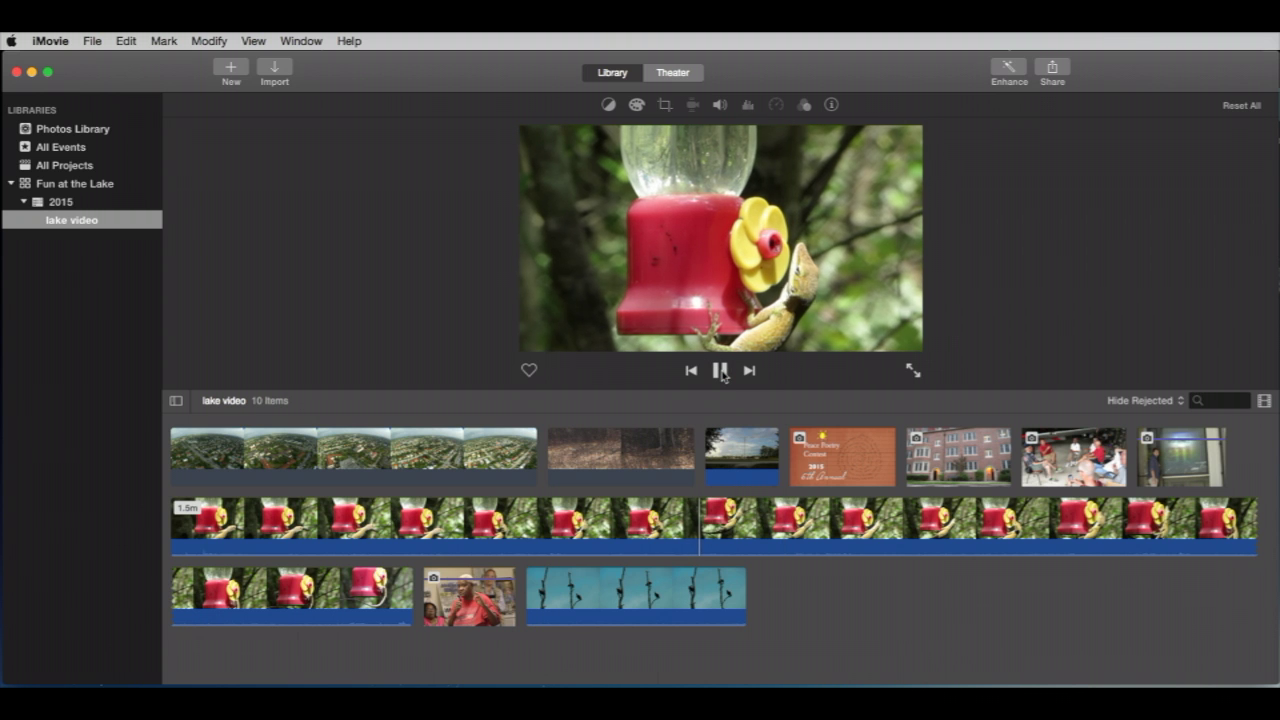
left_click(660, 527)
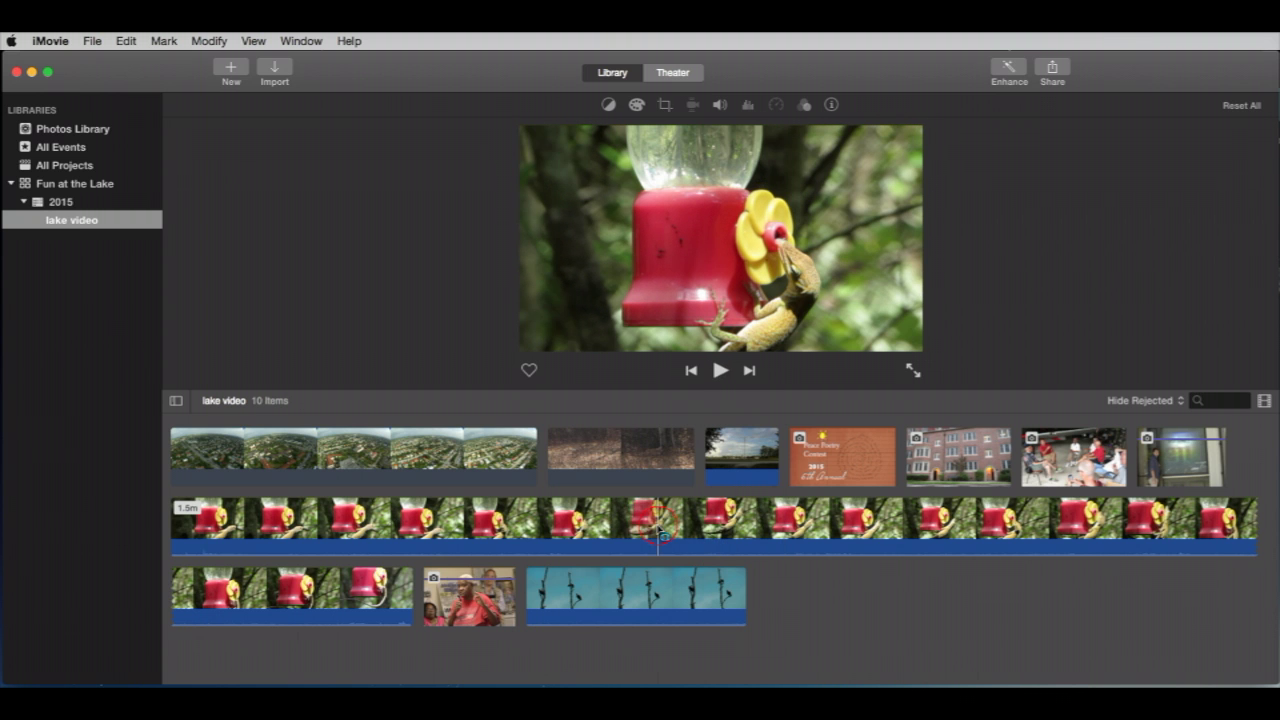
key("space")
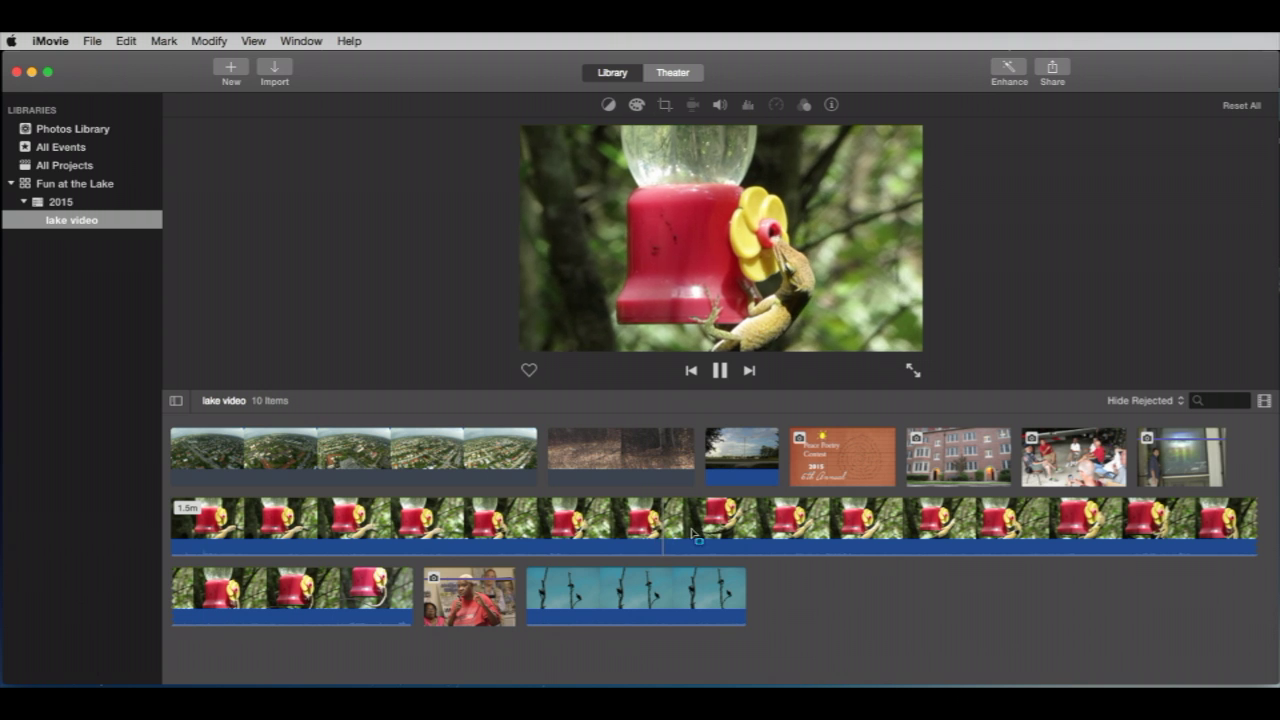
key("space")
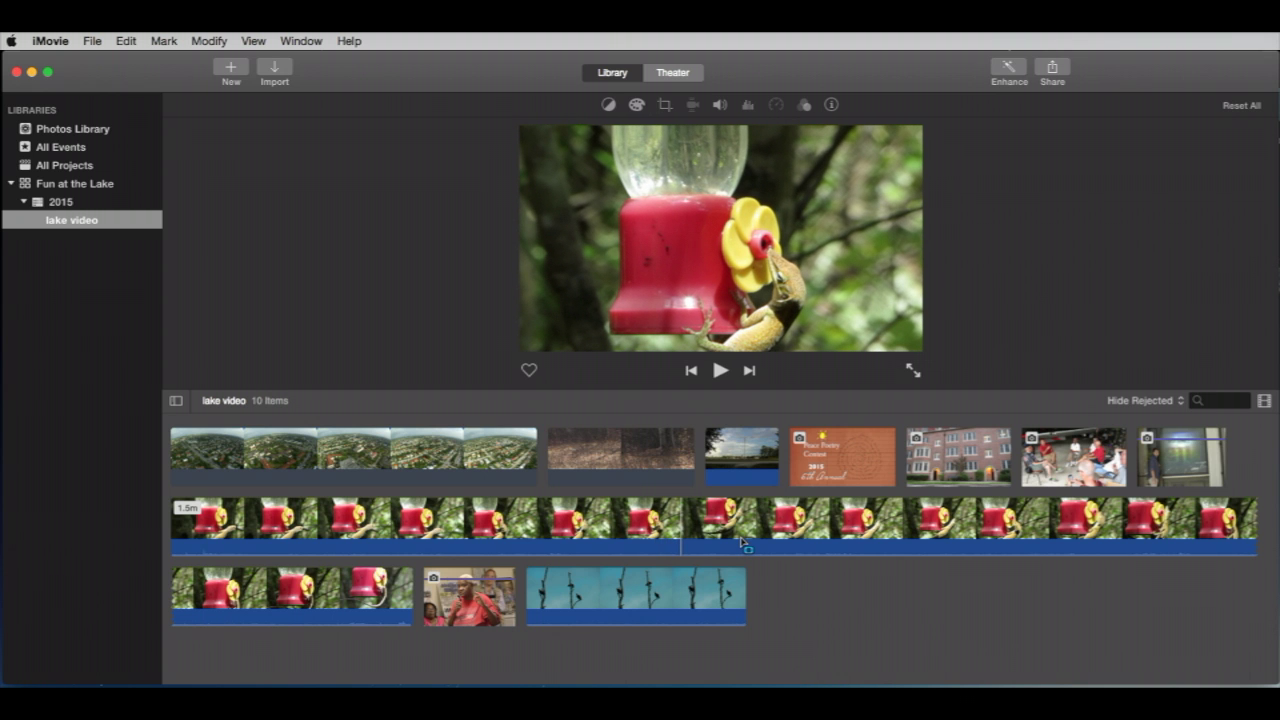
key("space")
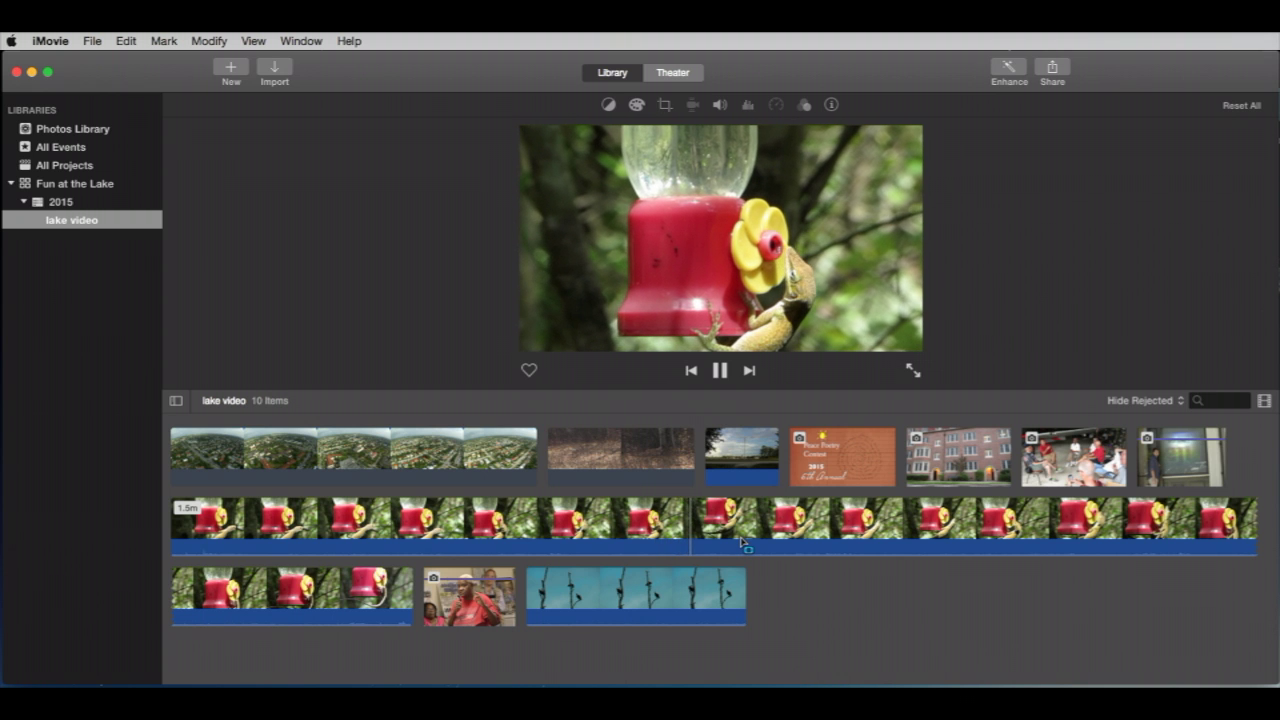
key("space")
key("space")
key("space")
key("space")
key("space")
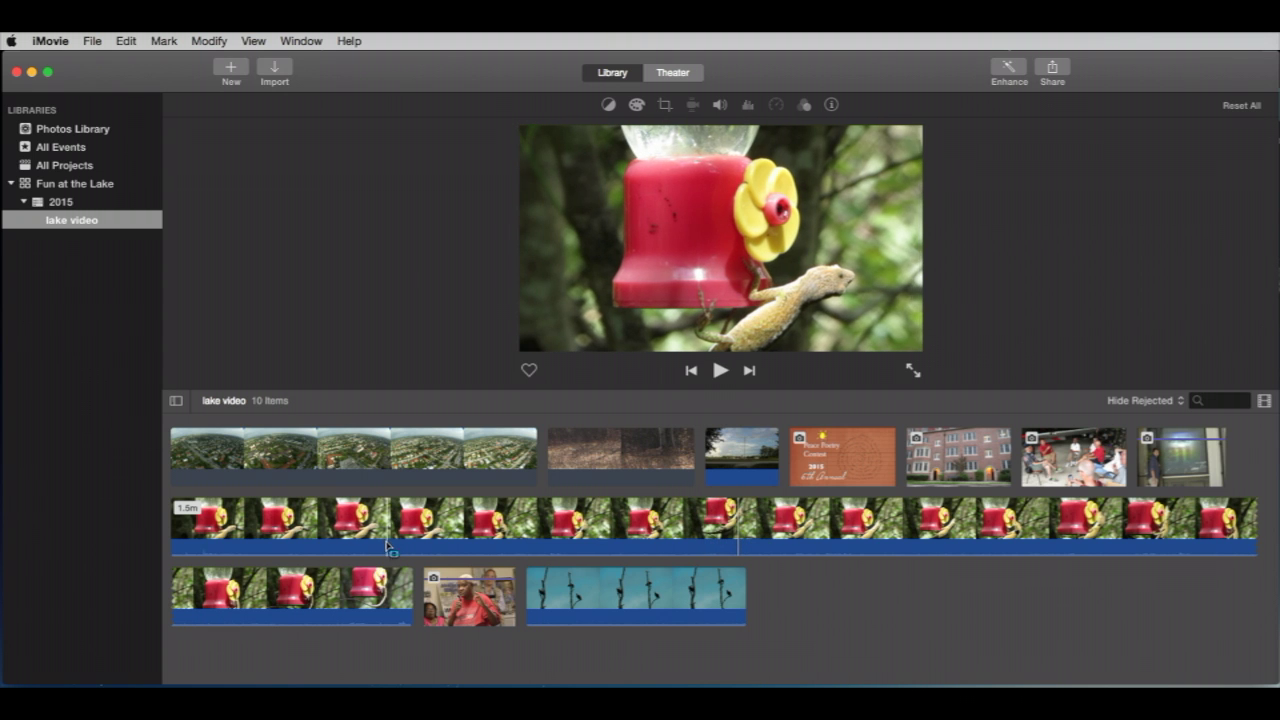
key("space")
key("space")
key("space")
key("space")
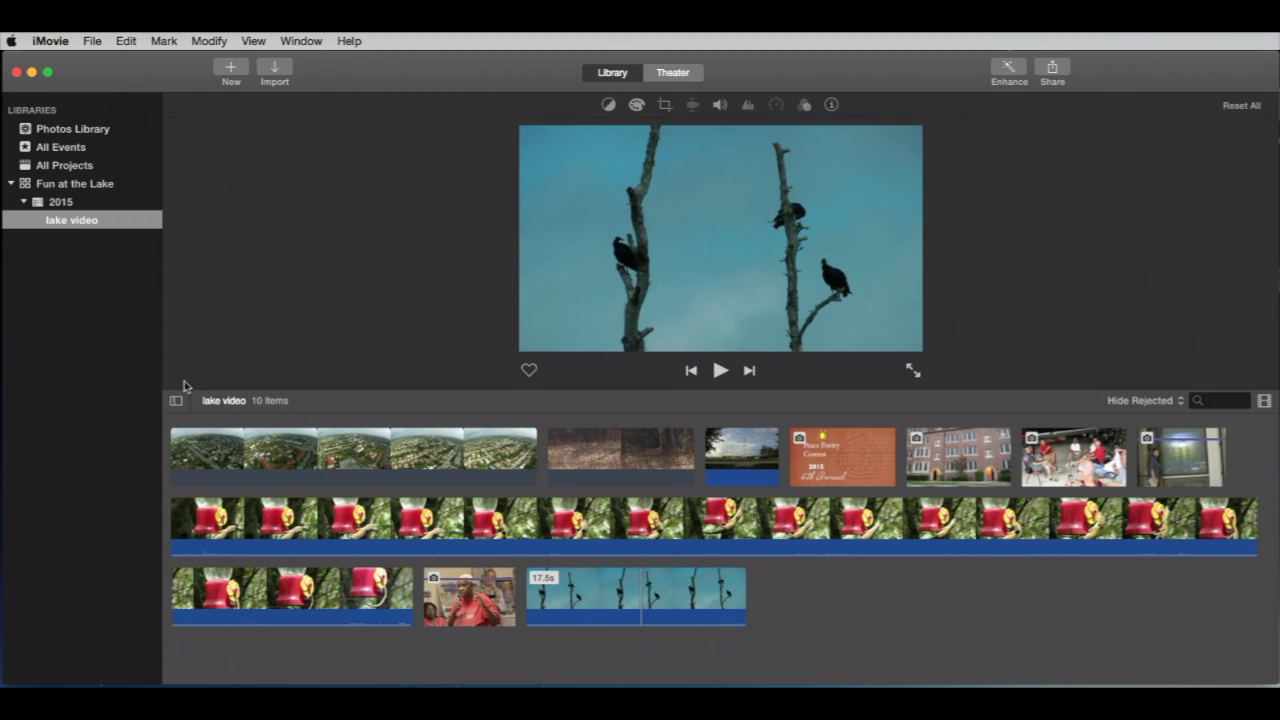
Reopen the Import window and preview tracks in the Desktop audio folder
left_click(273, 70)
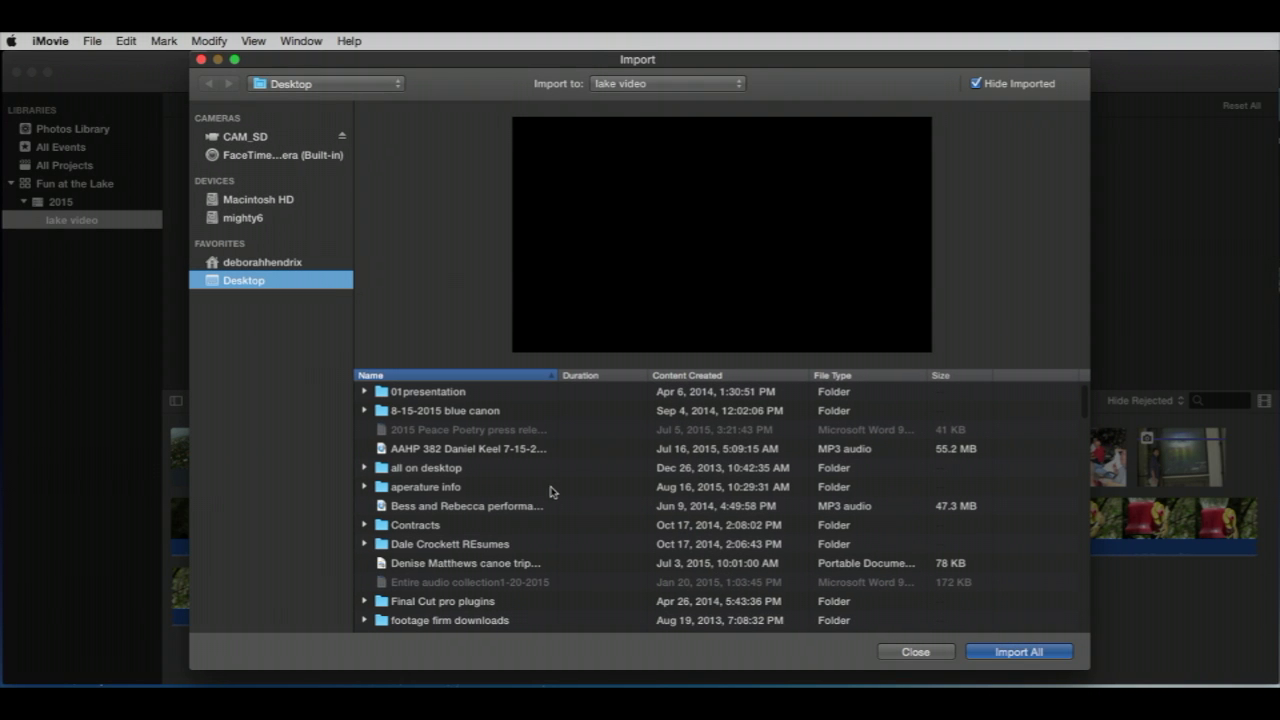
scroll(548, 487, "down", 10)
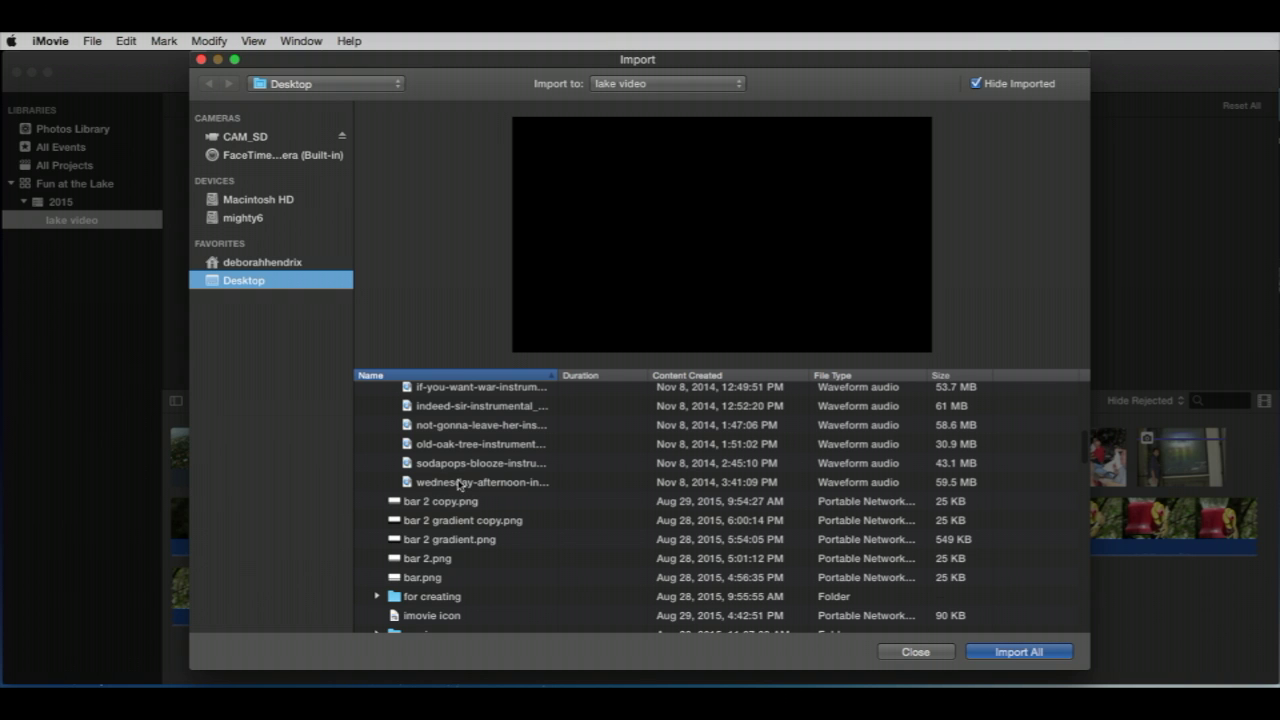
left_click(420, 486)
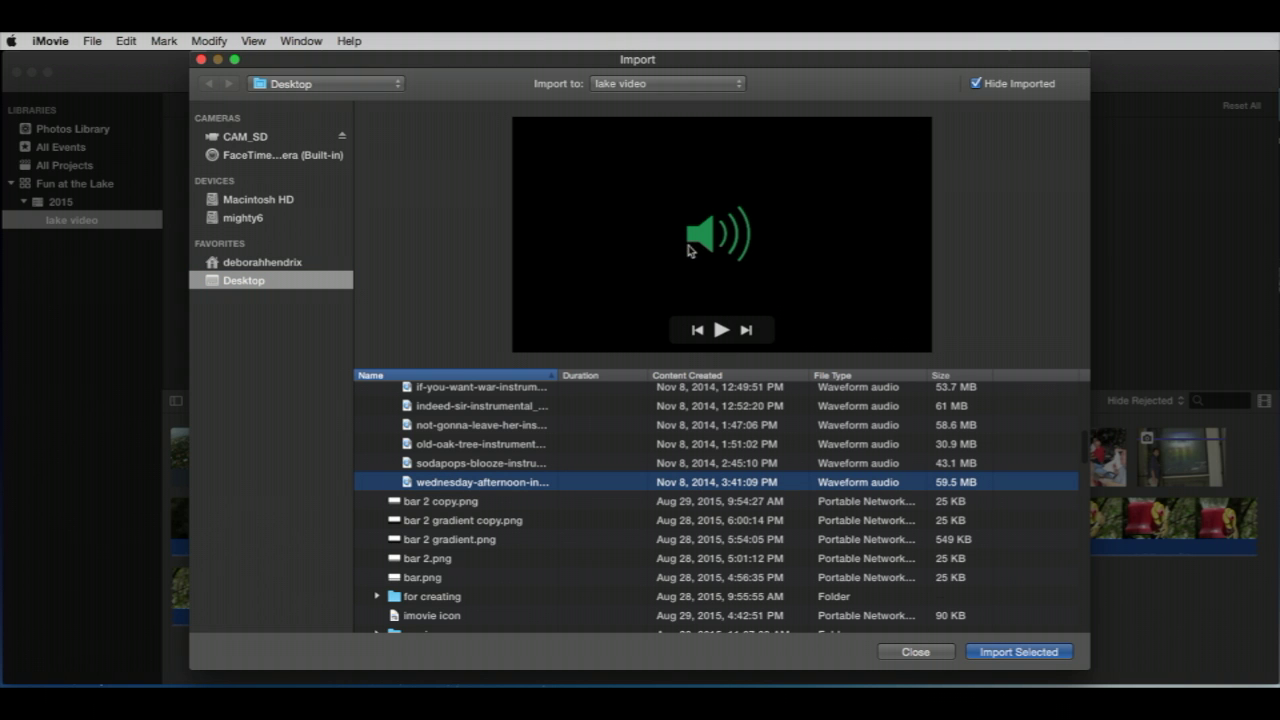
left_click(721, 330)
left_click(519, 464)
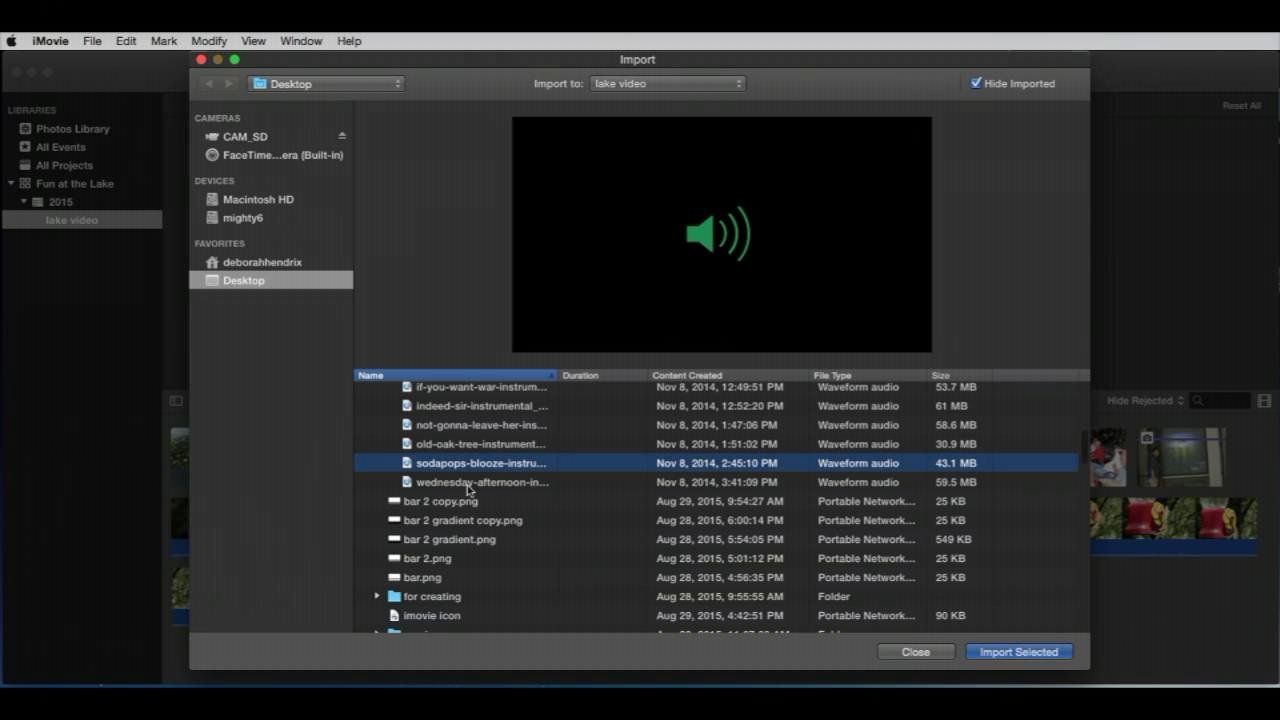
scroll(467, 488, "up", 3)
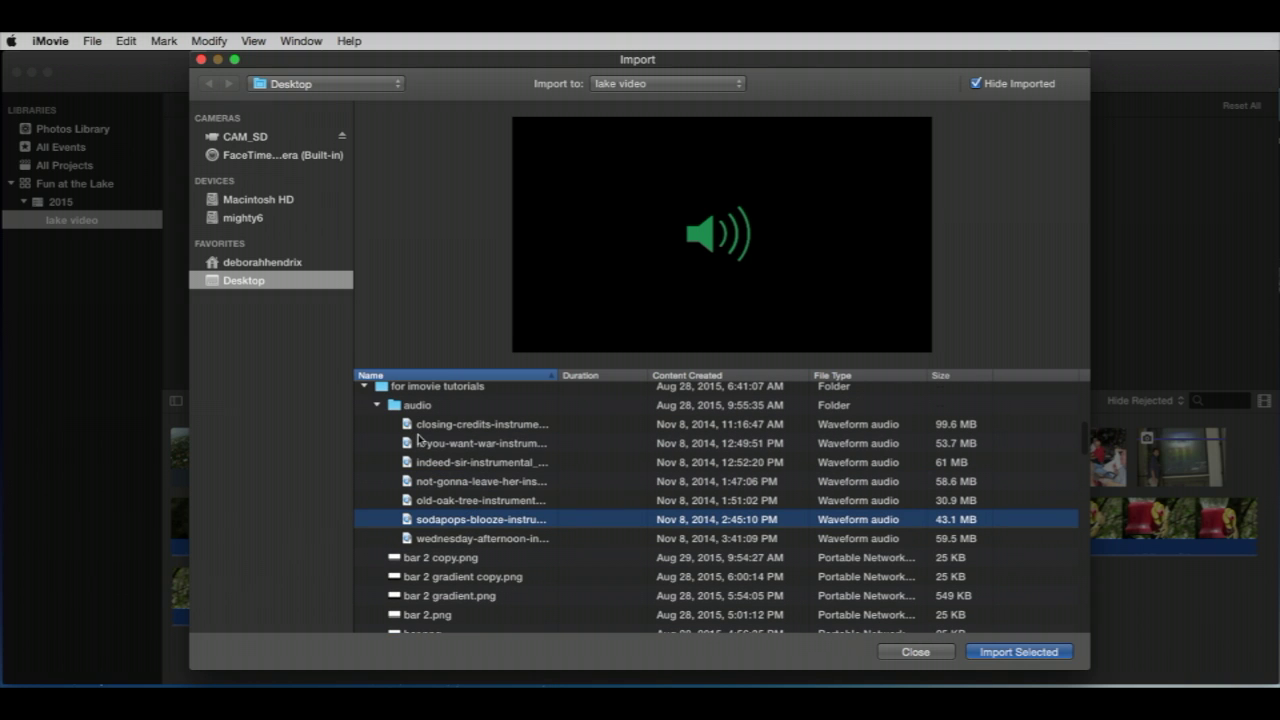
Select the closing credits track plus two more audio tracks for import
left_click(406, 426)
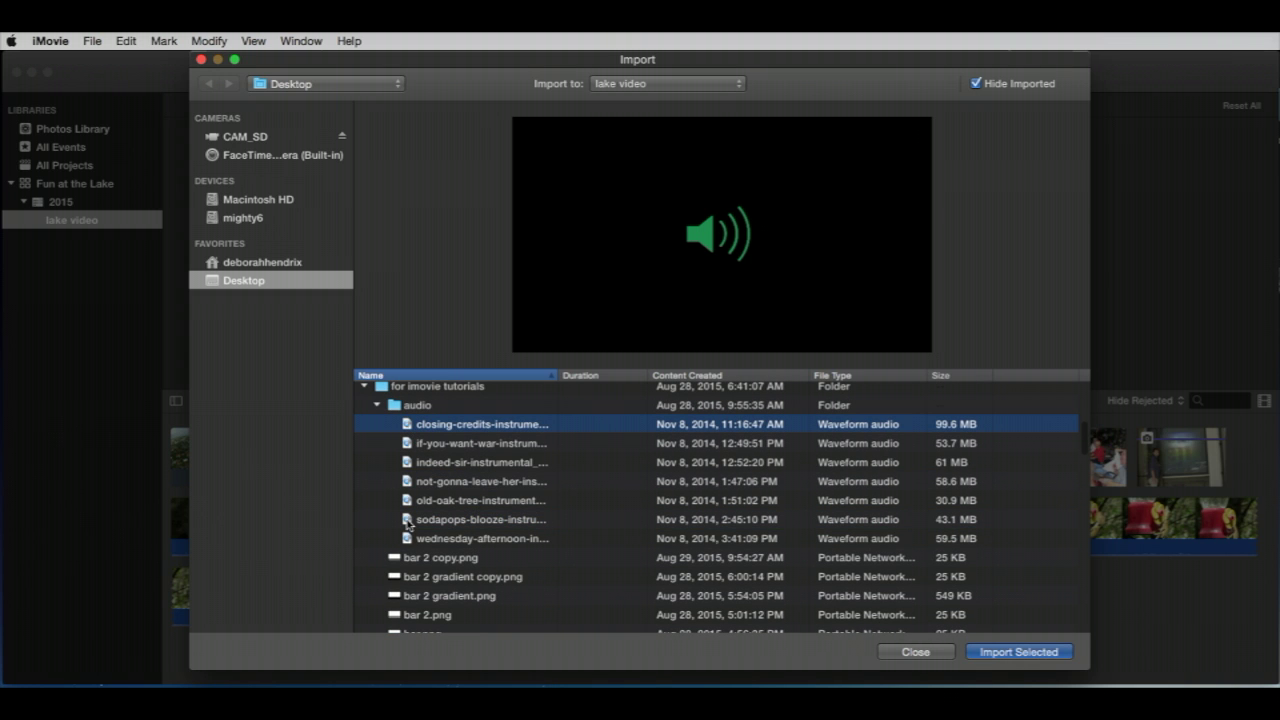
left_click(407, 520, "super")
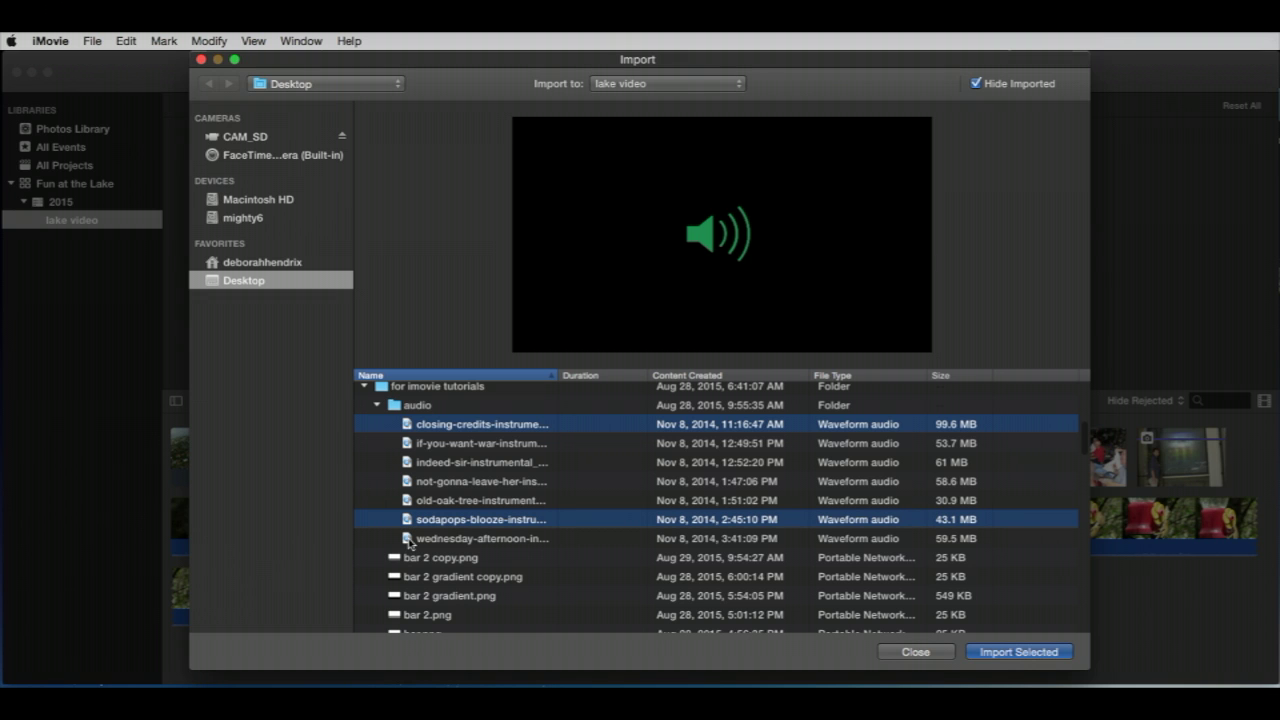
left_click(410, 487, "super")
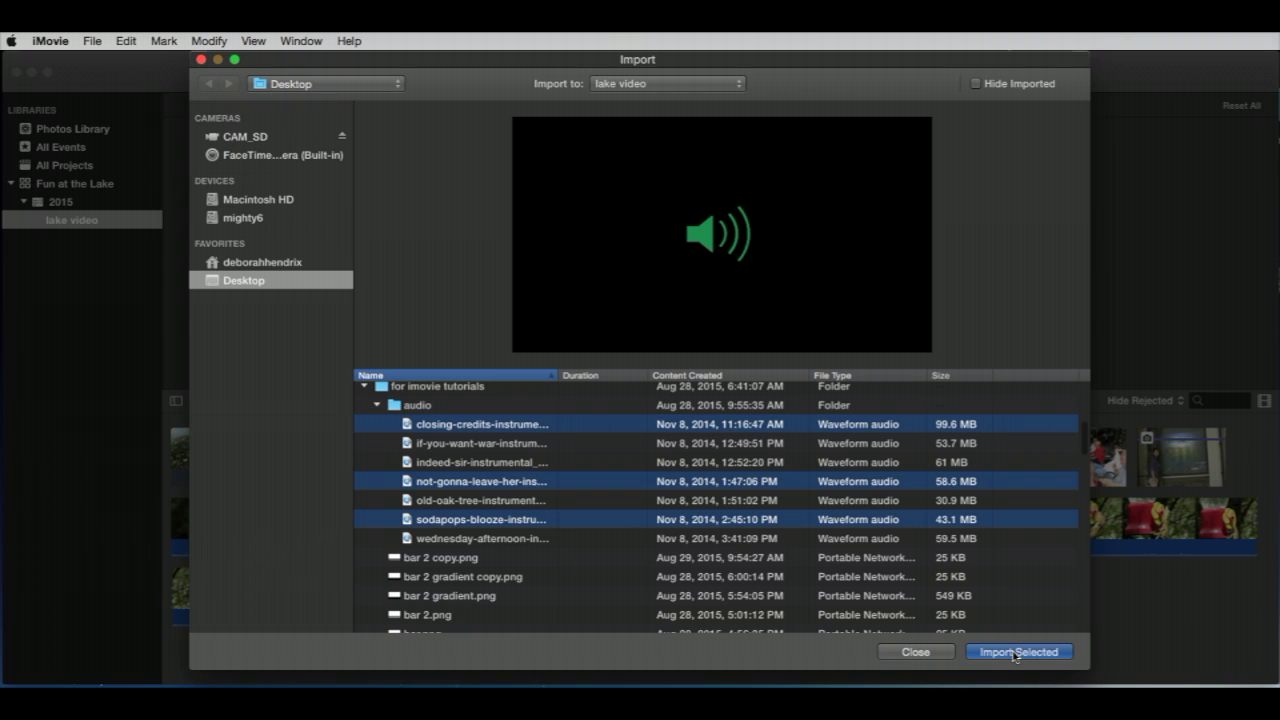
Import the three selected instrumental audio tracks into the lake video event, bringing it to 13 items
left_click(1014, 652)
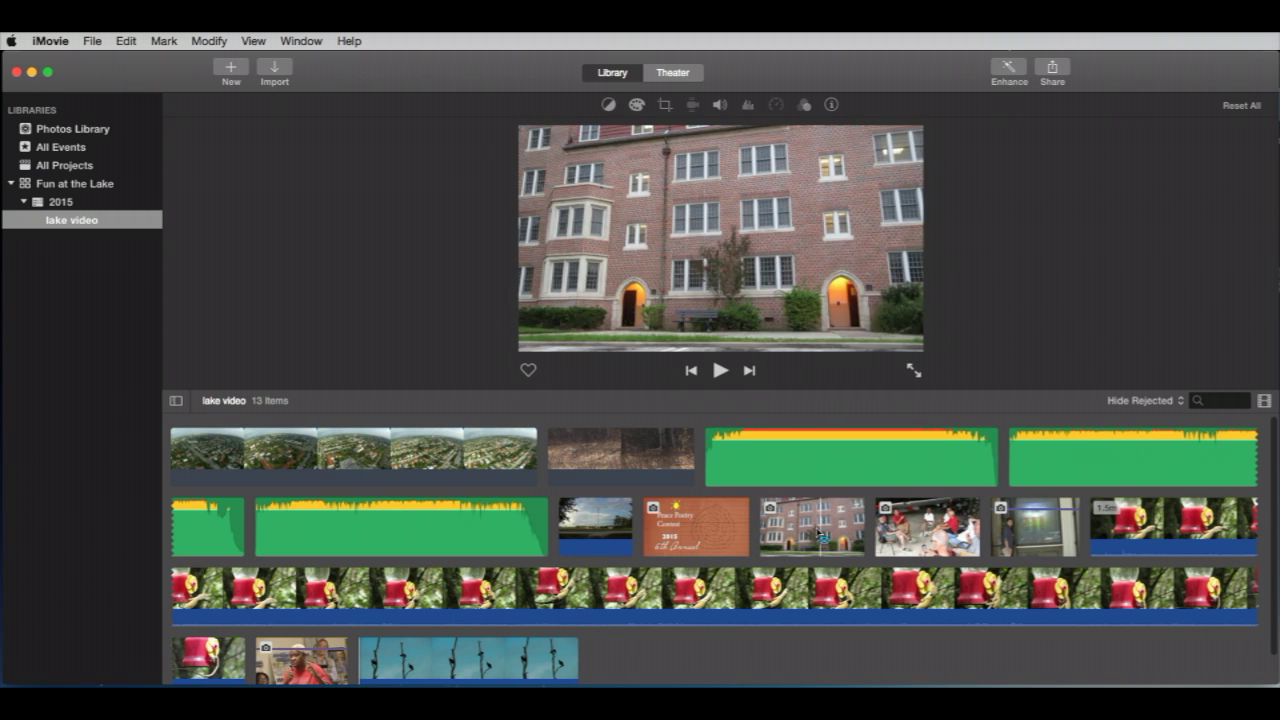
scroll(400, 645, "down", 1)
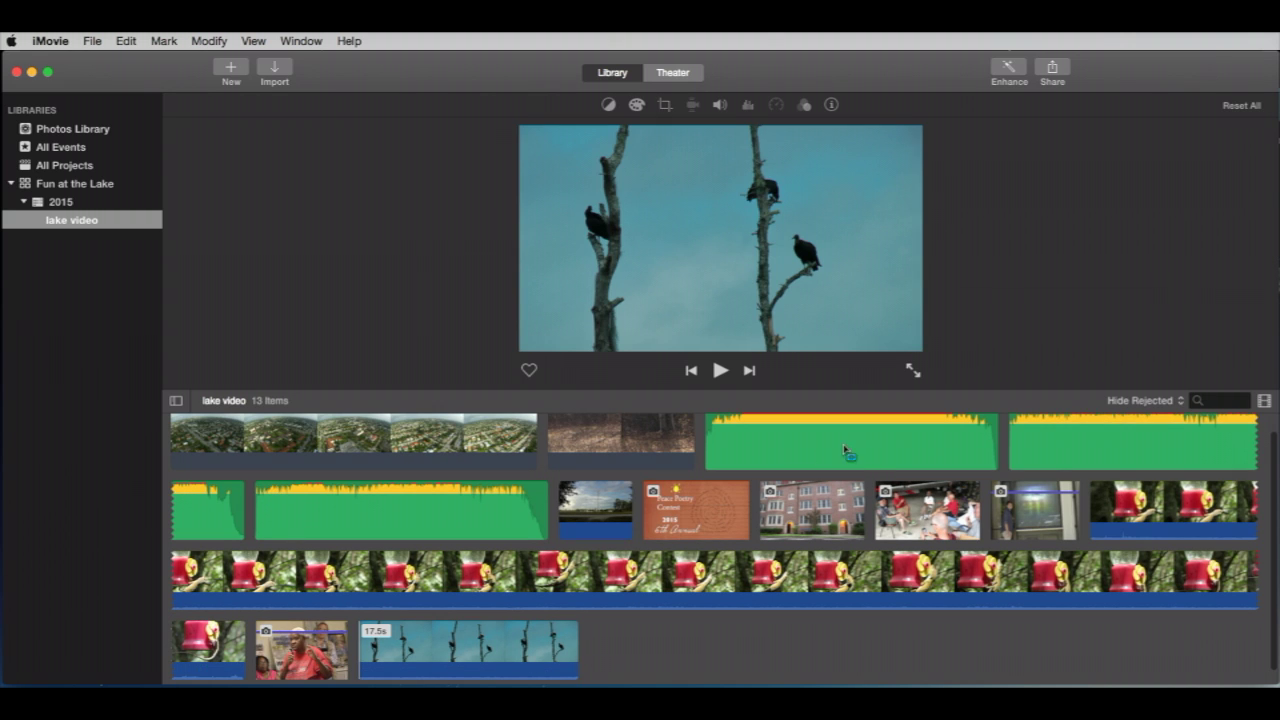